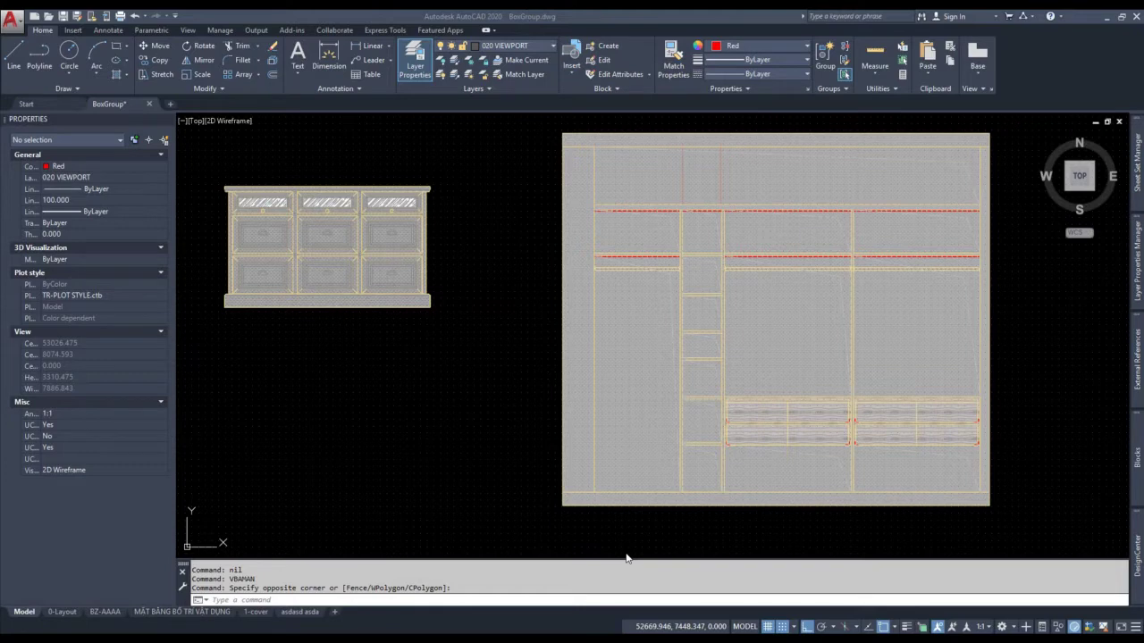
Cancel pending commands and stray selection windows around the cabinet drawing.
{"action": "scroll", "coordinate": [592, 453], "scroll_direction": "down", "scroll_amount": 4}
{"action": "scroll", "coordinate": [575, 480], "scroll_direction": "up", "scroll_amount": 4}
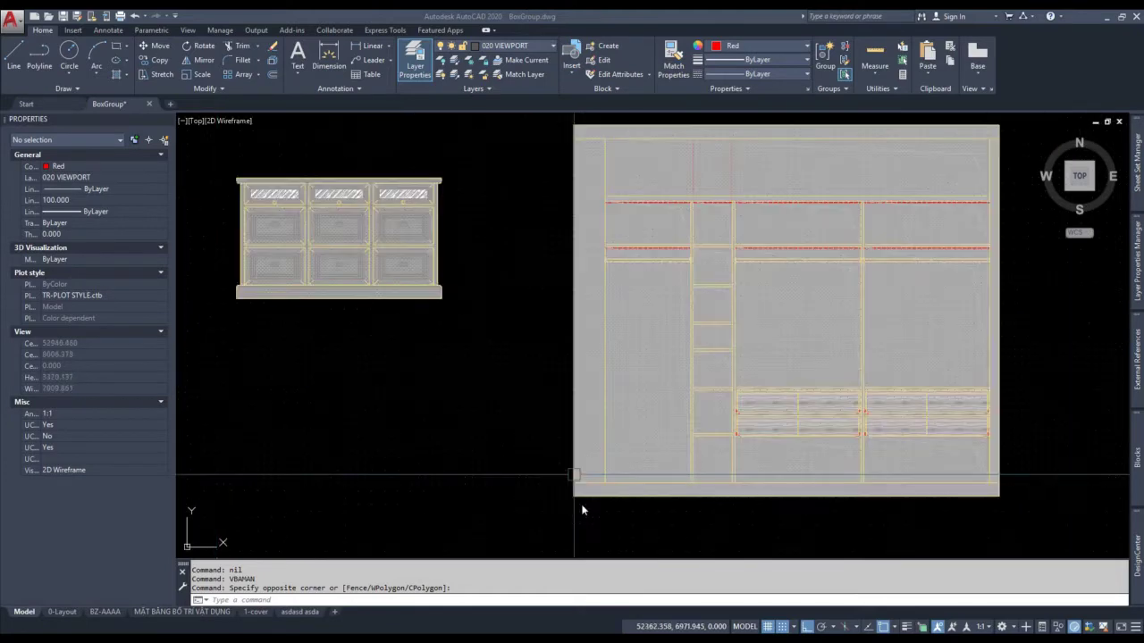
{"action": "key", "text": "Escape"}
{"action": "left_click", "coordinate": [487, 420]}
{"action": "key", "text": "Escape"}
{"action": "left_click", "coordinate": [511, 374]}
{"action": "left_click", "coordinate": [510, 332]}
{"action": "left_click", "coordinate": [659, 529]}
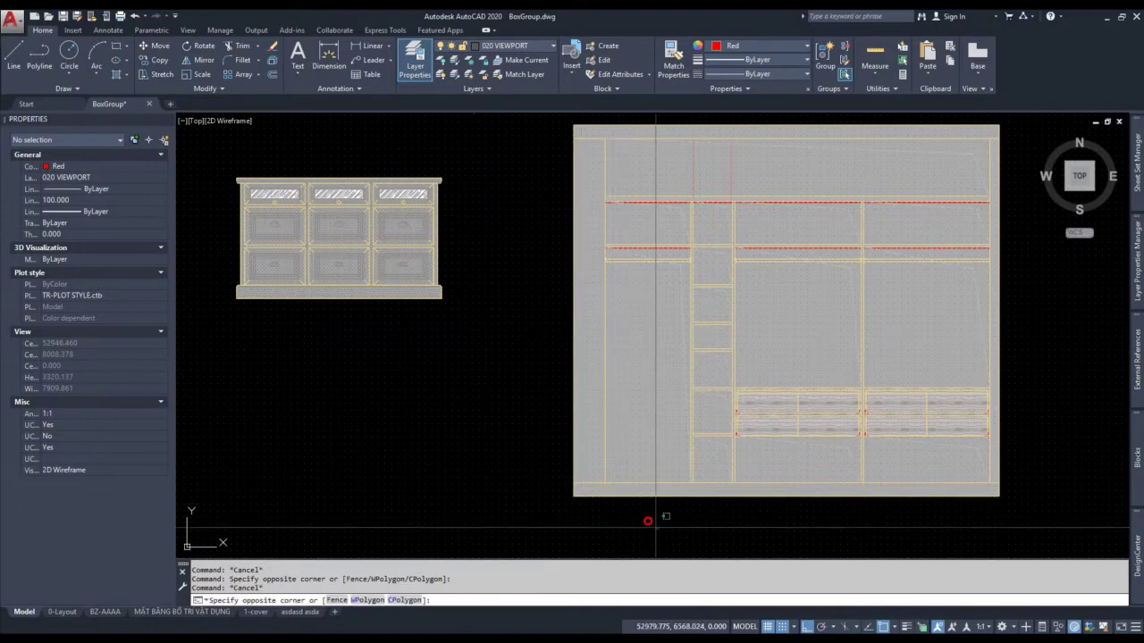
{"action": "key", "text": "Escape"}
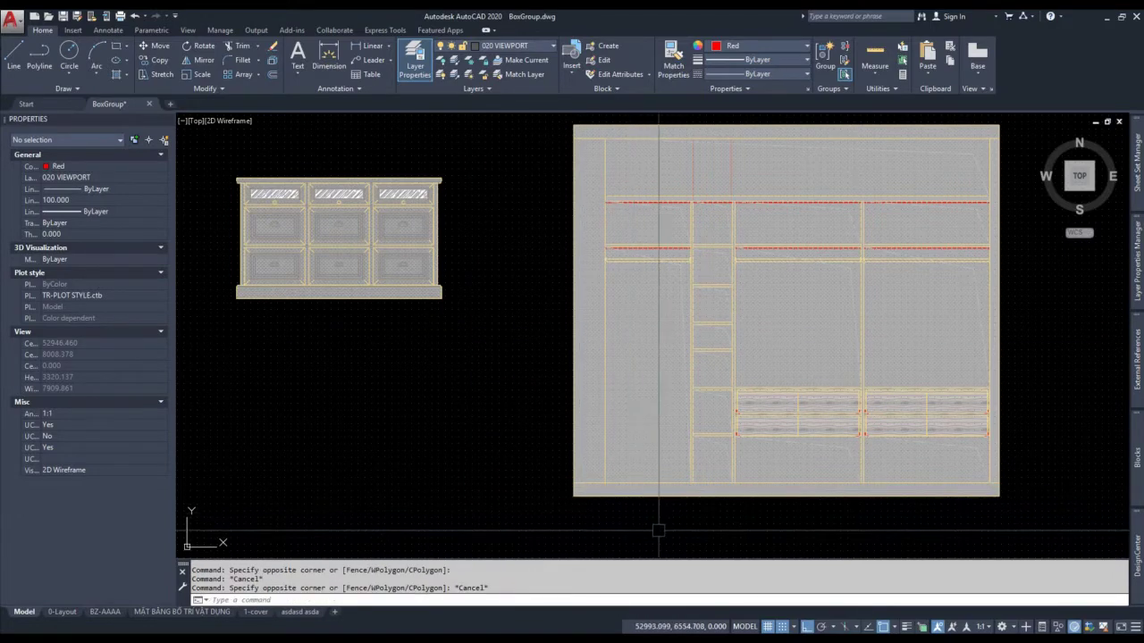
{"action": "left_click", "coordinate": [646, 530]}
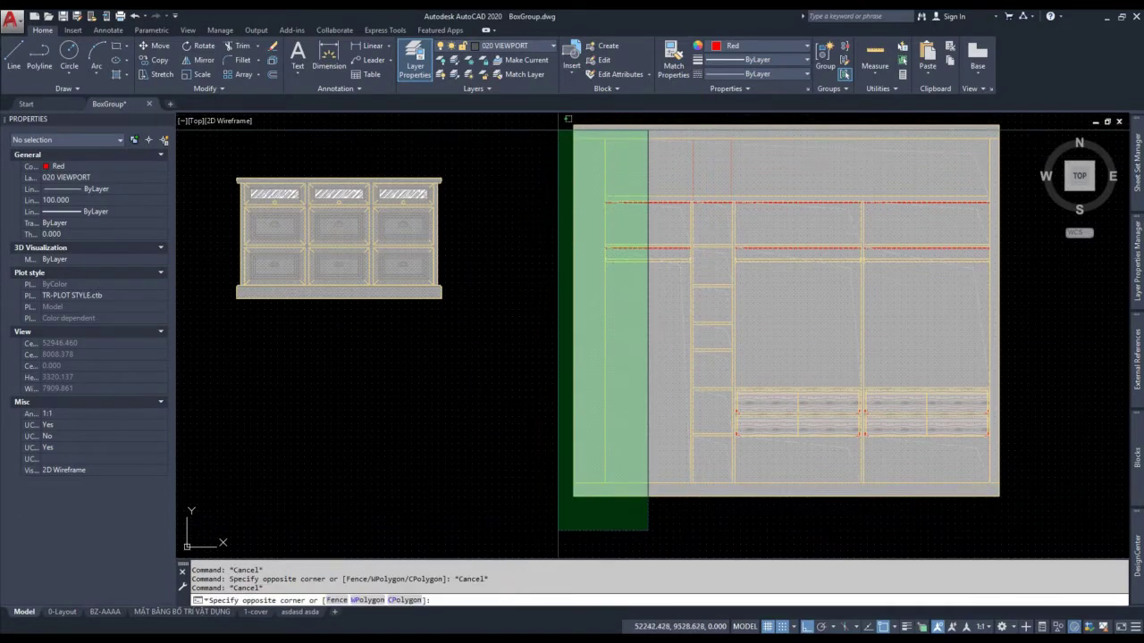
{"action": "left_click", "coordinate": [563, 115]}
{"action": "key", "text": "Escape"}
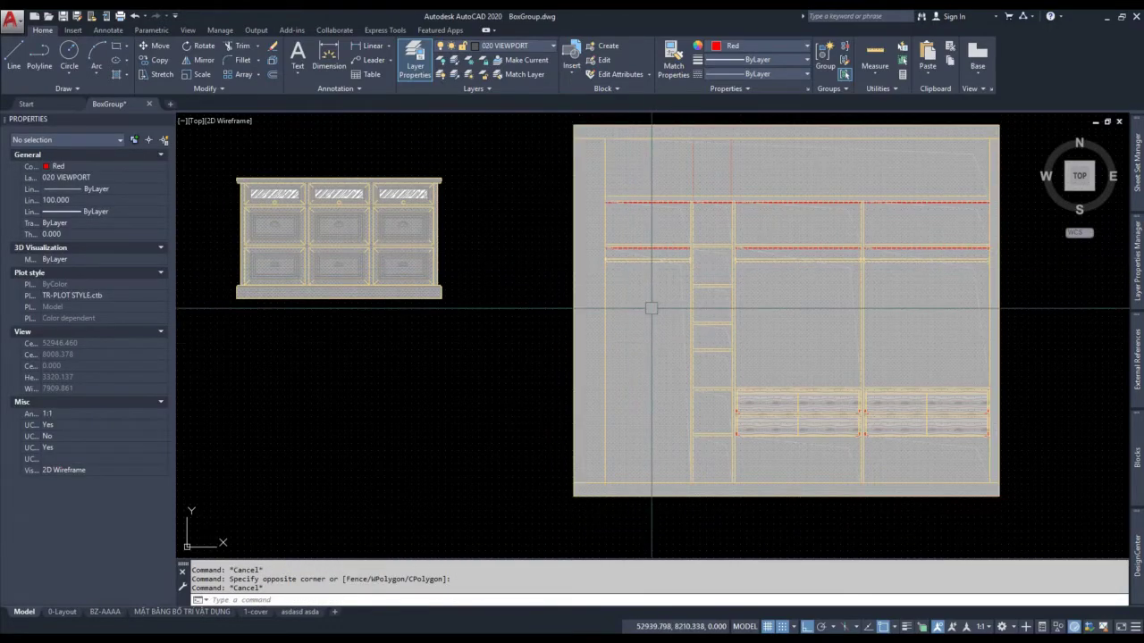
{"action": "key", "text": "Escape"}
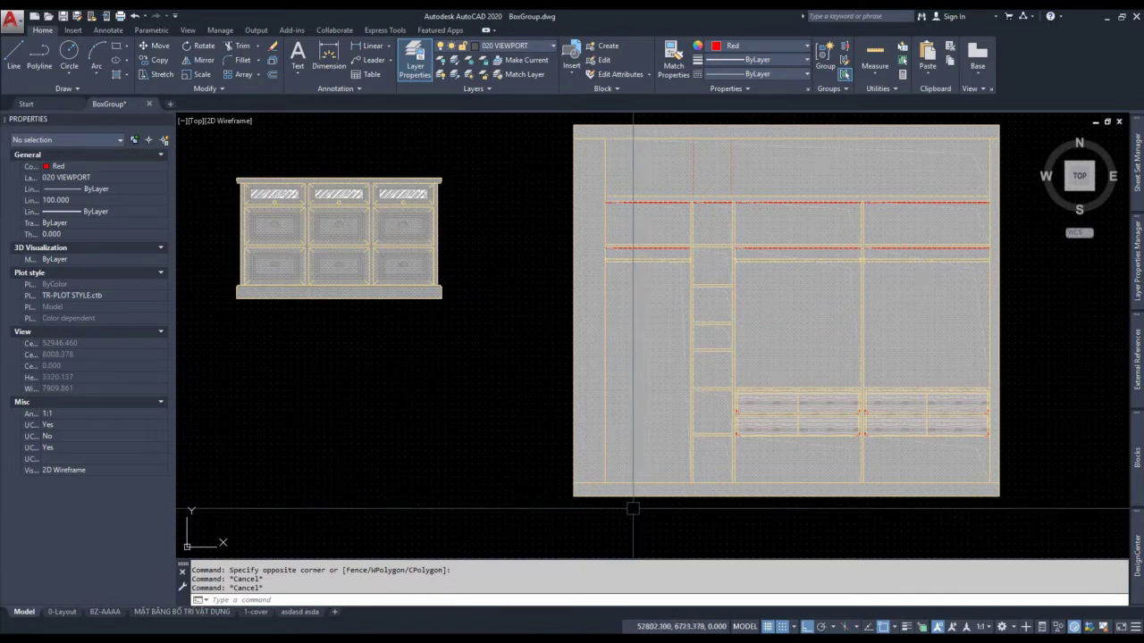
{"action": "key", "text": "Escape"}
{"action": "left_click", "coordinate": [504, 437]}
{"action": "key", "text": "Escape"}
{"action": "scroll", "coordinate": [420, 375], "scroll_direction": "up", "scroll_amount": 4}
{"action": "key", "text": "Escape"}
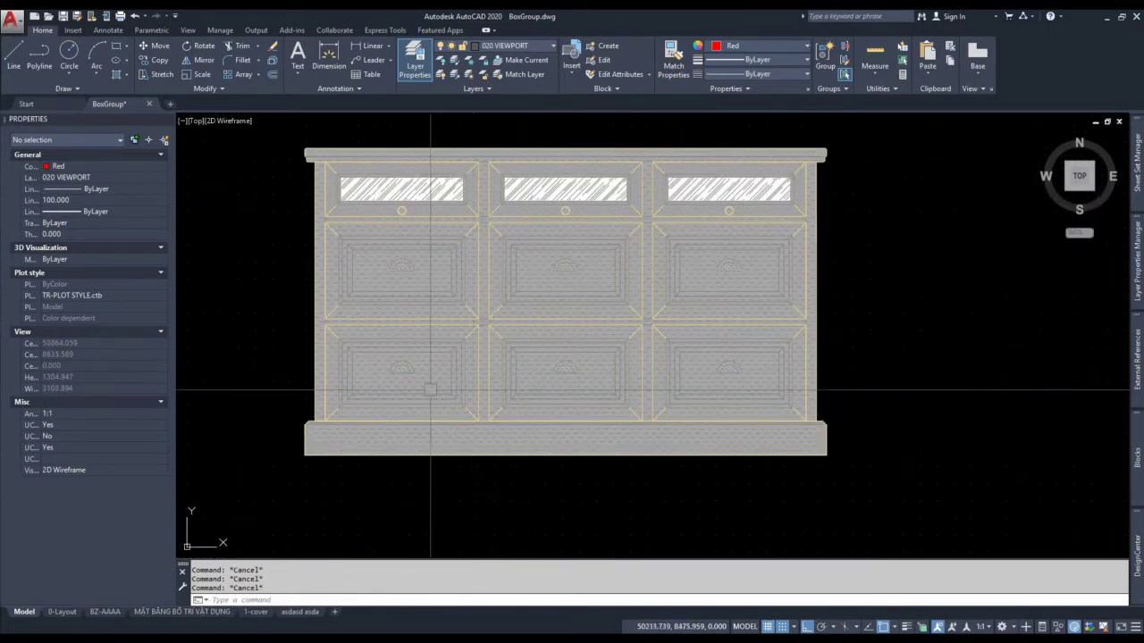
{"action": "left_click", "coordinate": [470, 493]}
{"action": "key", "text": "Escape"}
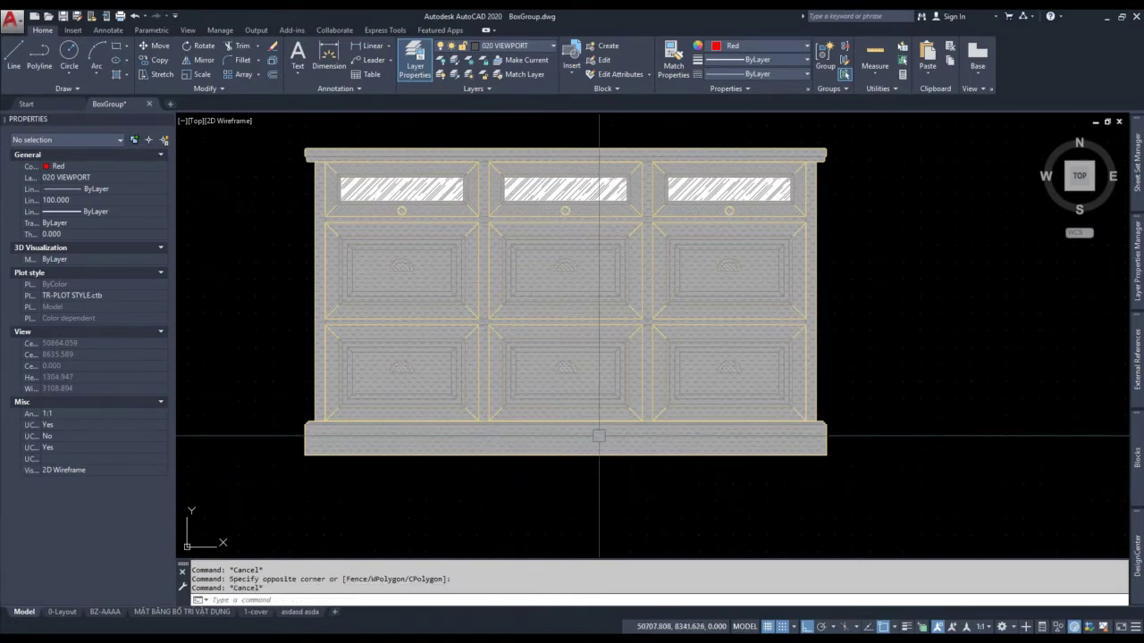
{"action": "key", "text": "Escape"}
{"action": "scroll", "coordinate": [466, 396], "scroll_direction": "down", "scroll_amount": 2}
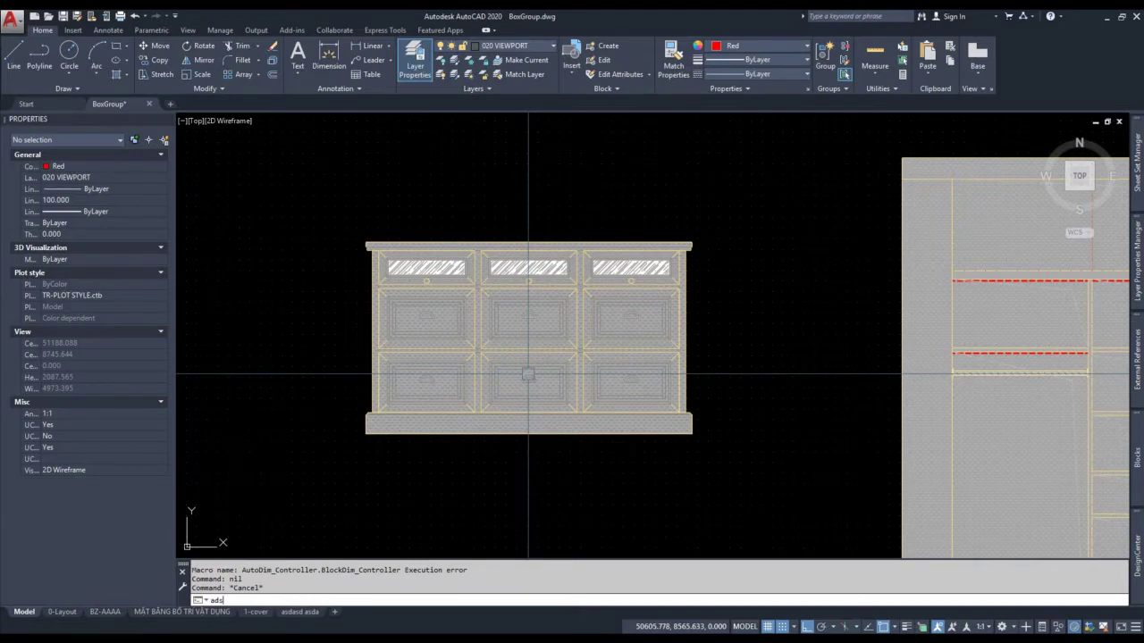
Load AutoDim-wip.dvb from VisualLisp > autoDim with VBAMAN, allowing the unsigned macros.
{"action": "type", "text": "vbaman"}
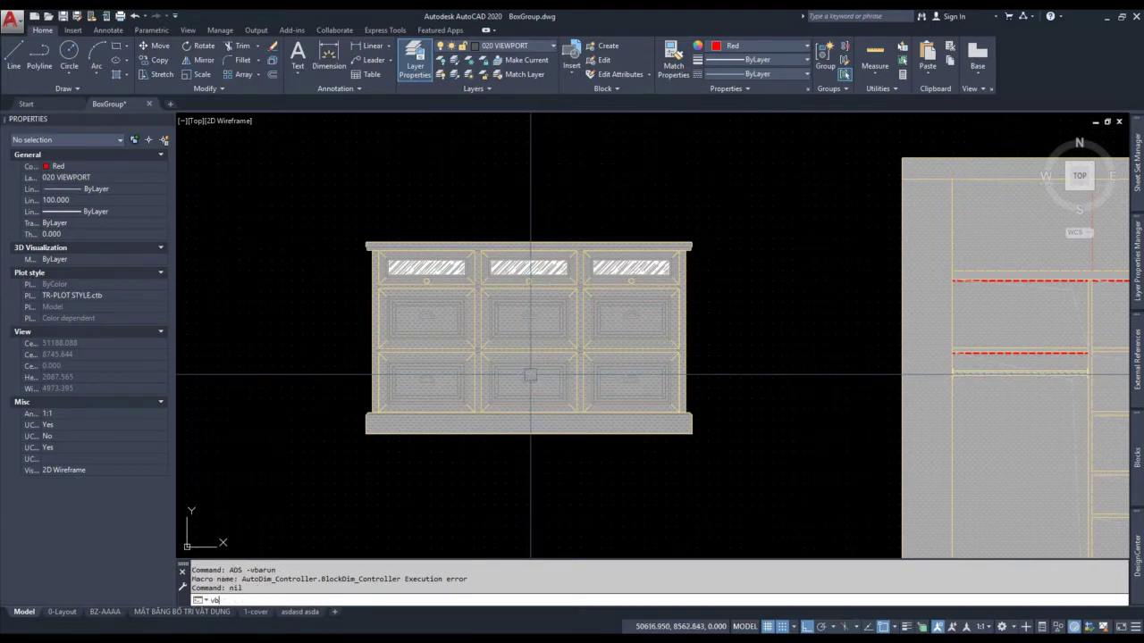
{"action": "key", "text": "Return"}
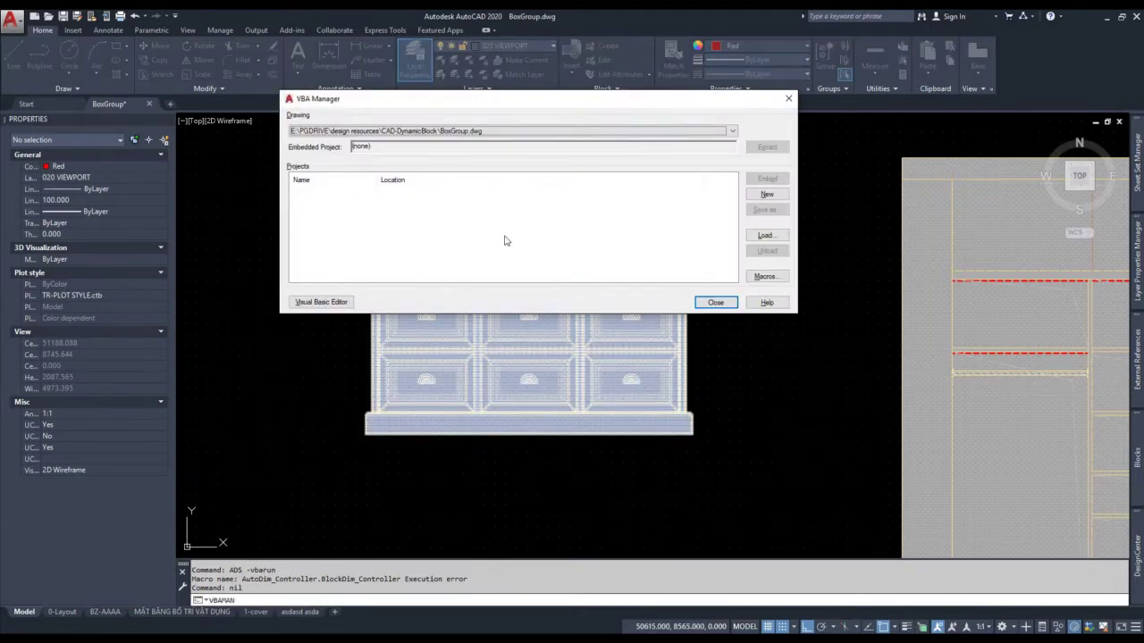
{"action": "left_click", "coordinate": [767, 236]}
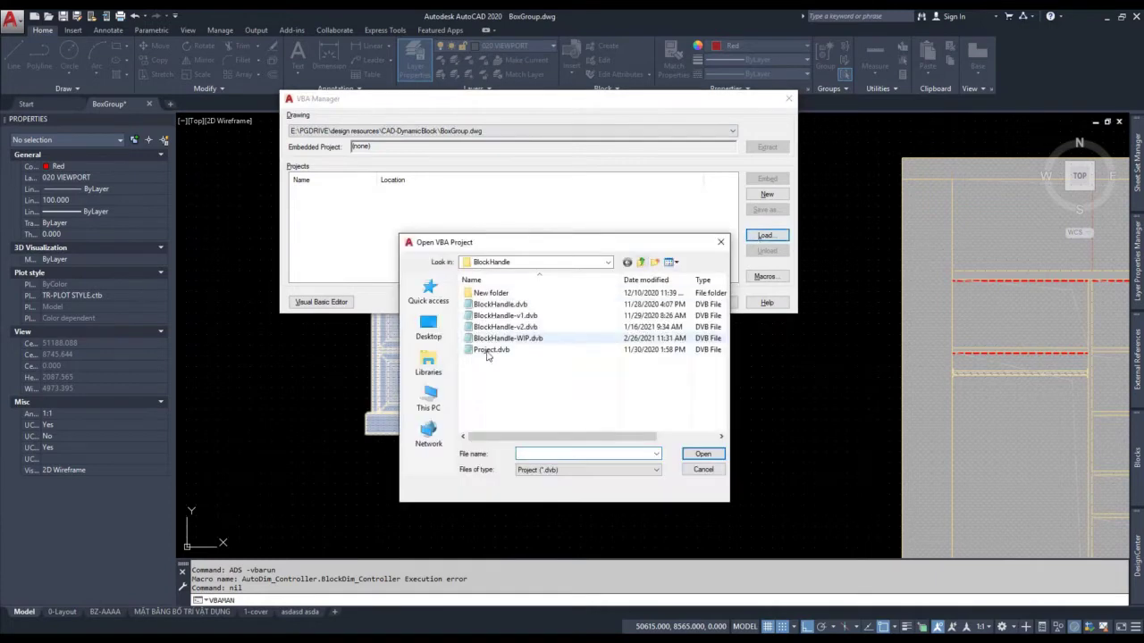
{"action": "left_click", "coordinate": [642, 264]}
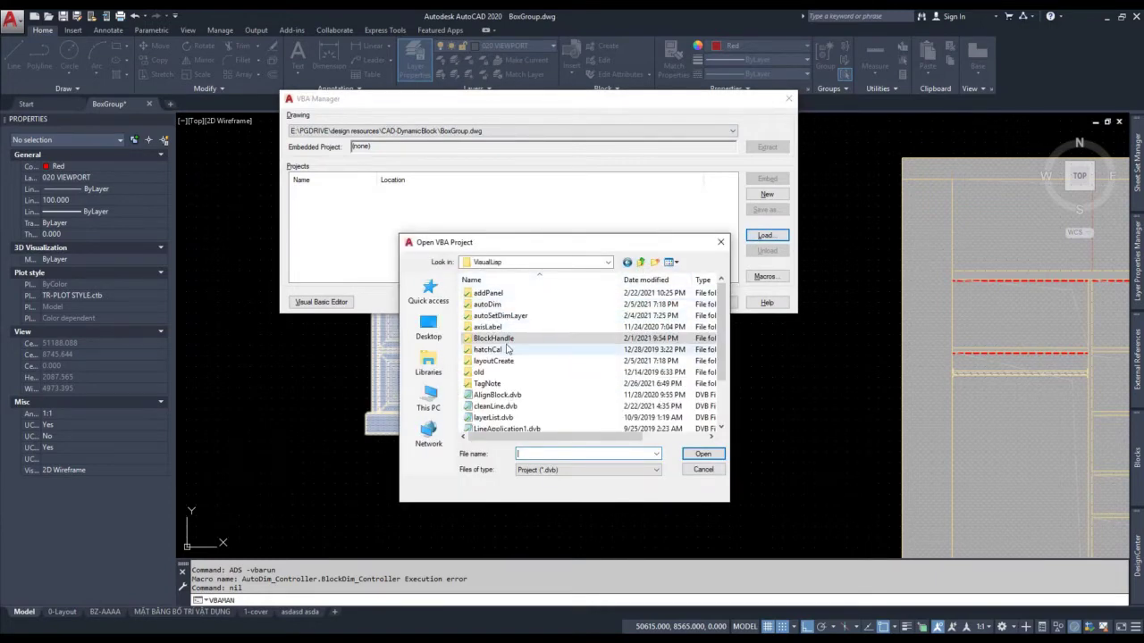
{"action": "double_click", "coordinate": [507, 306]}
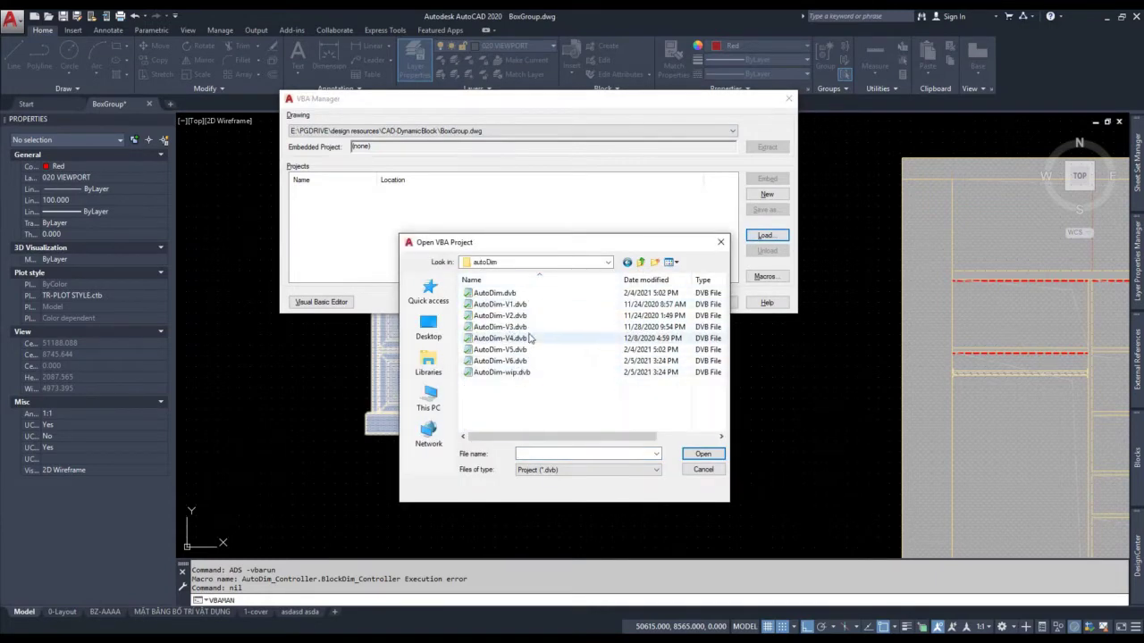
{"action": "left_click", "coordinate": [717, 455]}
{"action": "left_click", "coordinate": [643, 358]}
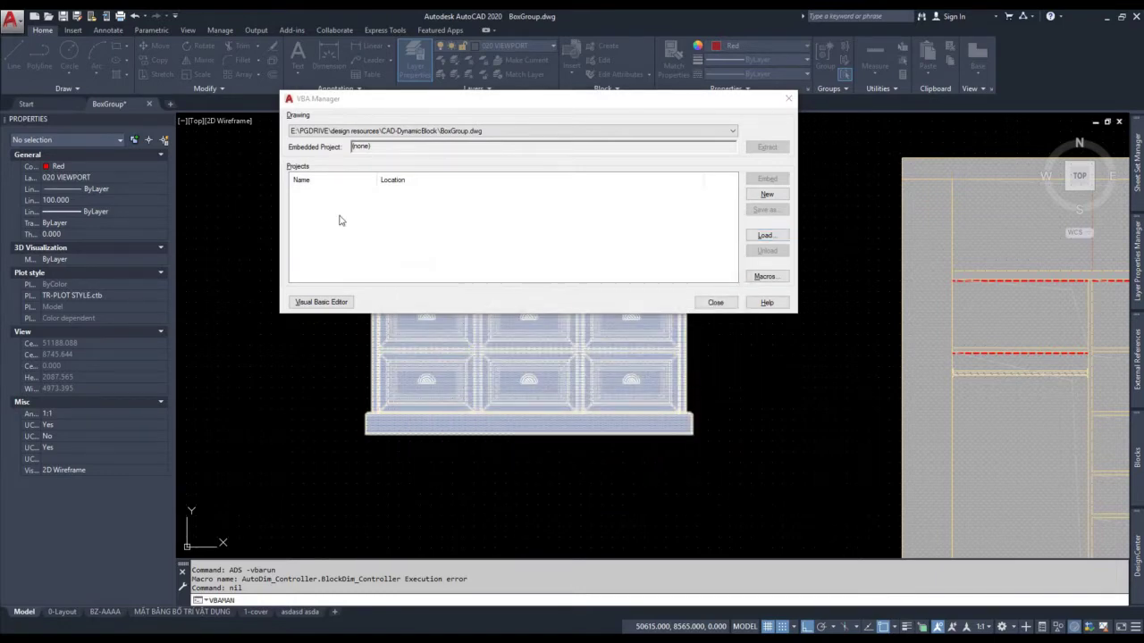
{"action": "left_click", "coordinate": [713, 303]}
Bring up TheCaller.lsp in Notepad.
{"action": "left_click", "coordinate": [804, 455]}
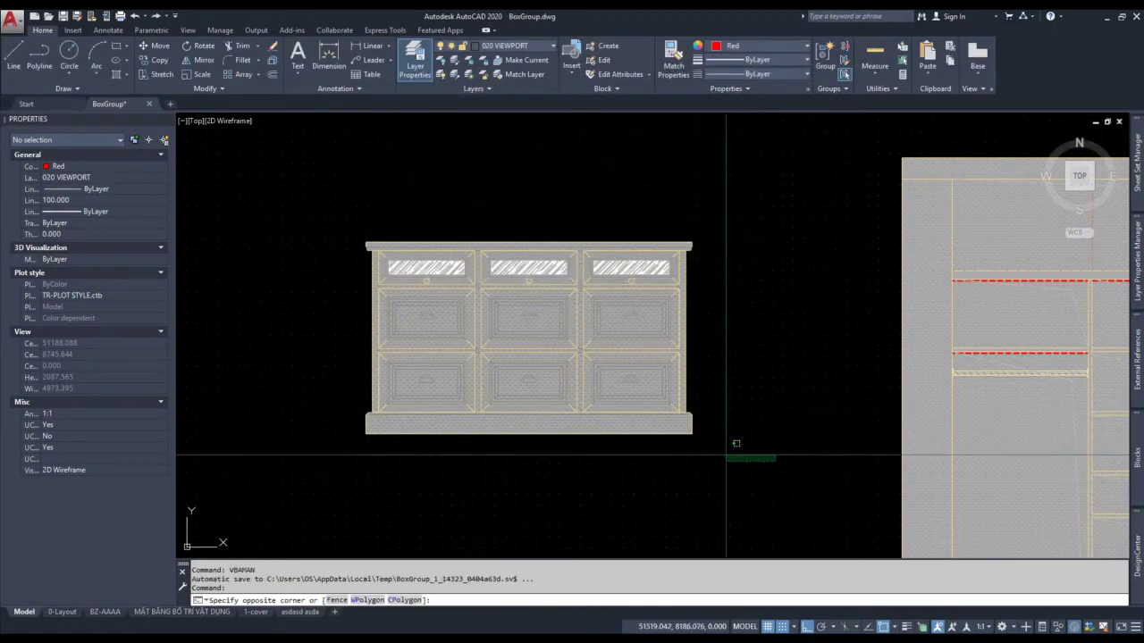
{"action": "key", "text": "Escape"}
{"action": "key", "text": "Escape"}
{"action": "key", "text": "Escape"}
{"action": "scroll", "coordinate": [515, 455], "scroll_direction": "up", "scroll_amount": 2}
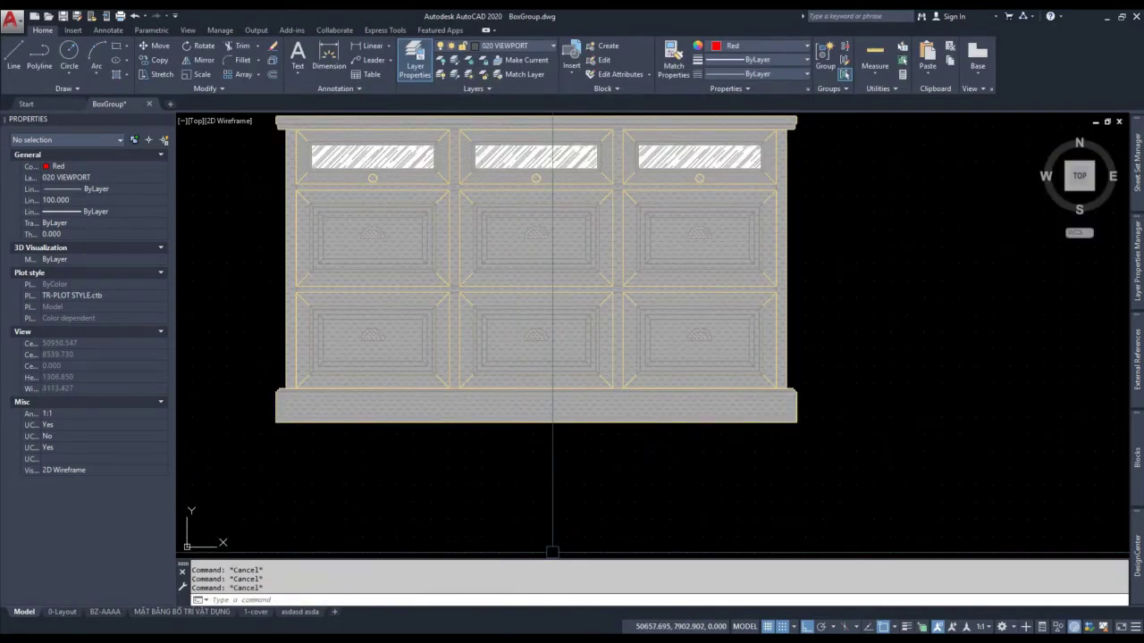
{"action": "left_click", "coordinate": [489, 588]}
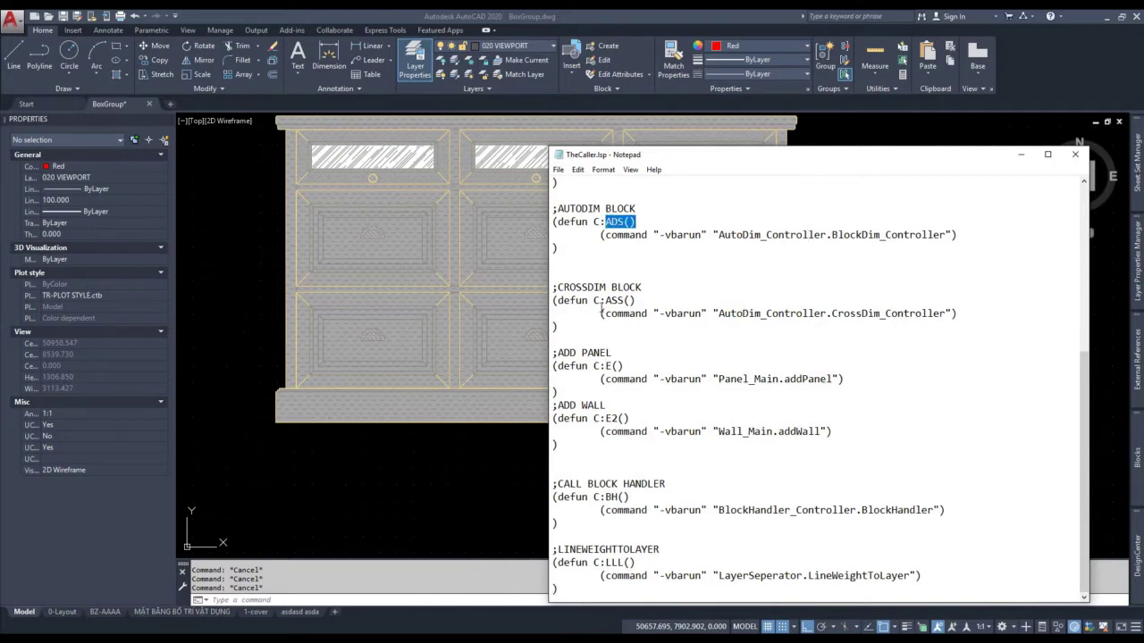
Find the C:ADS definition in TheCaller.lsp, then return to the BoxGroup.dwg drawing.
{"action": "scroll", "coordinate": [639, 322], "scroll_direction": "up", "scroll_amount": 3}
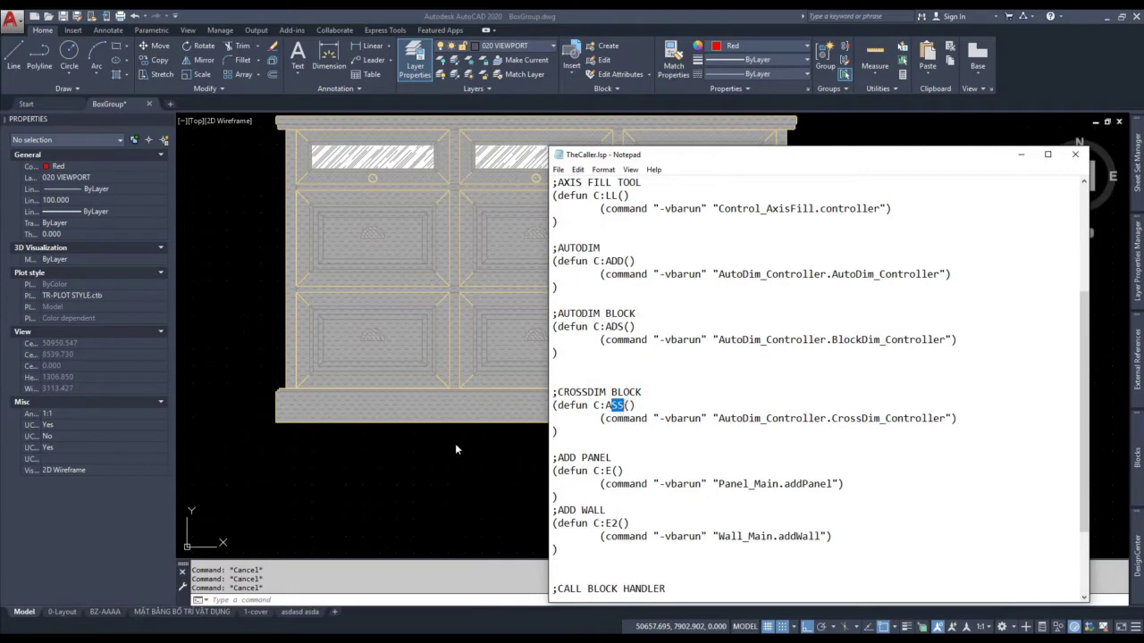
{"action": "left_click", "coordinate": [477, 478]}
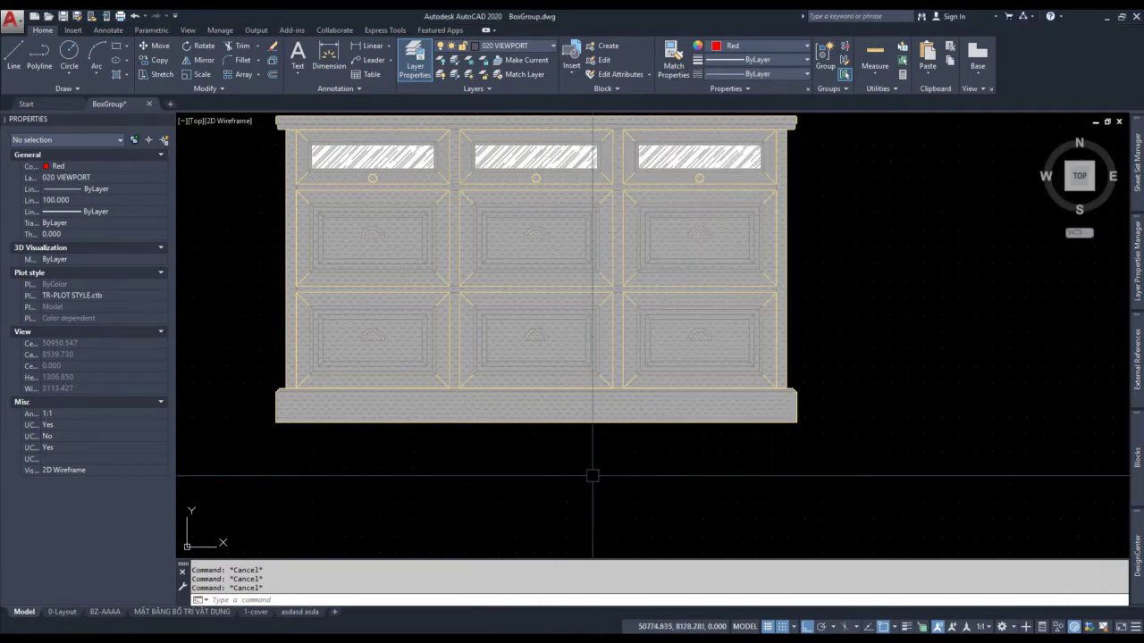
Run ADS on the cabinet block, adding red dimensions of 1530 width and 900 height.
{"action": "key", "text": "Escape"}
{"action": "scroll", "coordinate": [557, 388], "scroll_direction": "down", "scroll_amount": 2}
{"action": "scroll", "coordinate": [564, 388], "scroll_direction": "up", "scroll_amount": 2}
{"action": "key", "text": "Escape"}
{"action": "type", "text": "ads"}
{"action": "key", "text": "Return"}
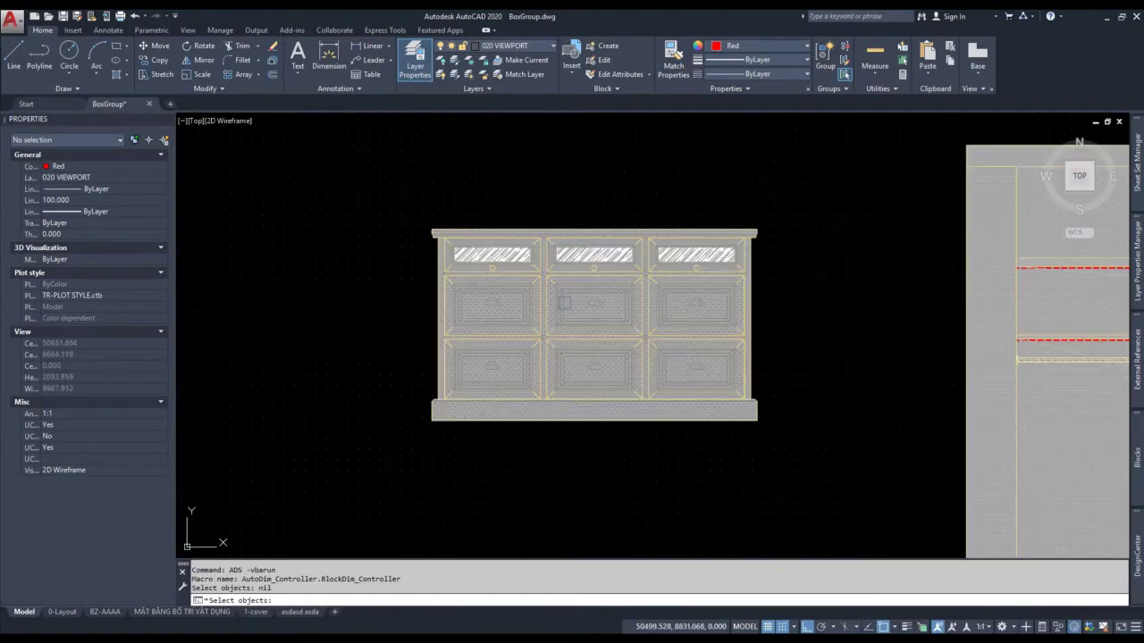
{"action": "left_click", "coordinate": [597, 309]}
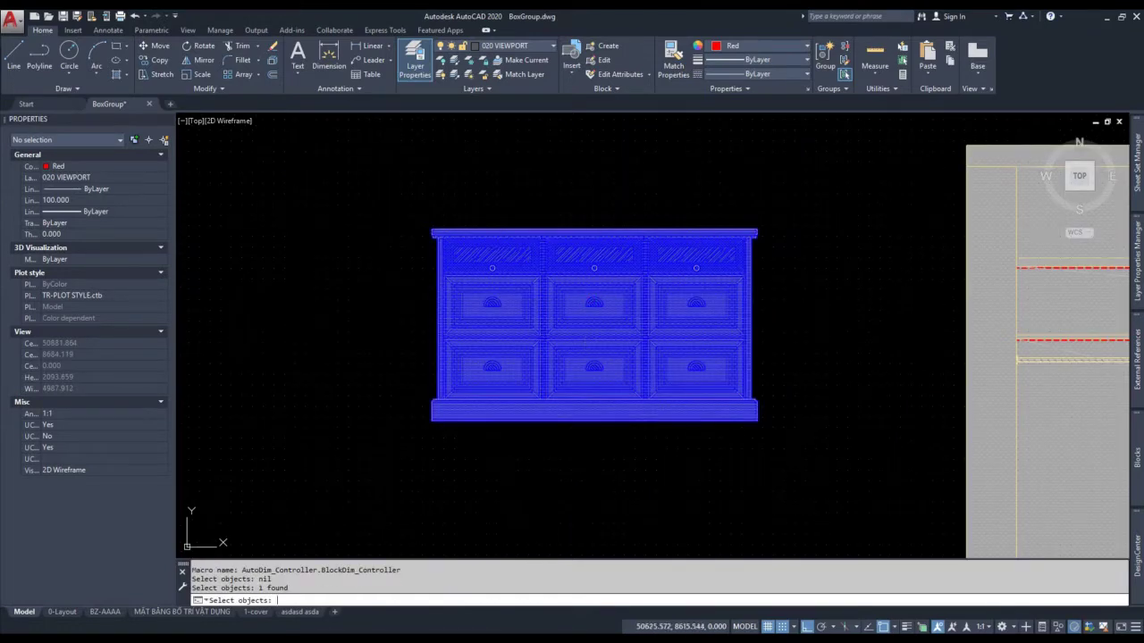
{"action": "key", "text": "Return"}
{"action": "key", "text": "Escape"}
{"action": "key", "text": "Escape"}
{"action": "key", "text": "Escape"}
{"action": "left_click", "coordinate": [800, 140]}
{"action": "key", "text": "Escape"}
{"action": "scroll", "coordinate": [453, 193], "scroll_direction": "up", "scroll_amount": 4}
{"action": "scroll", "coordinate": [480, 192], "scroll_direction": "down", "scroll_amount": 4}
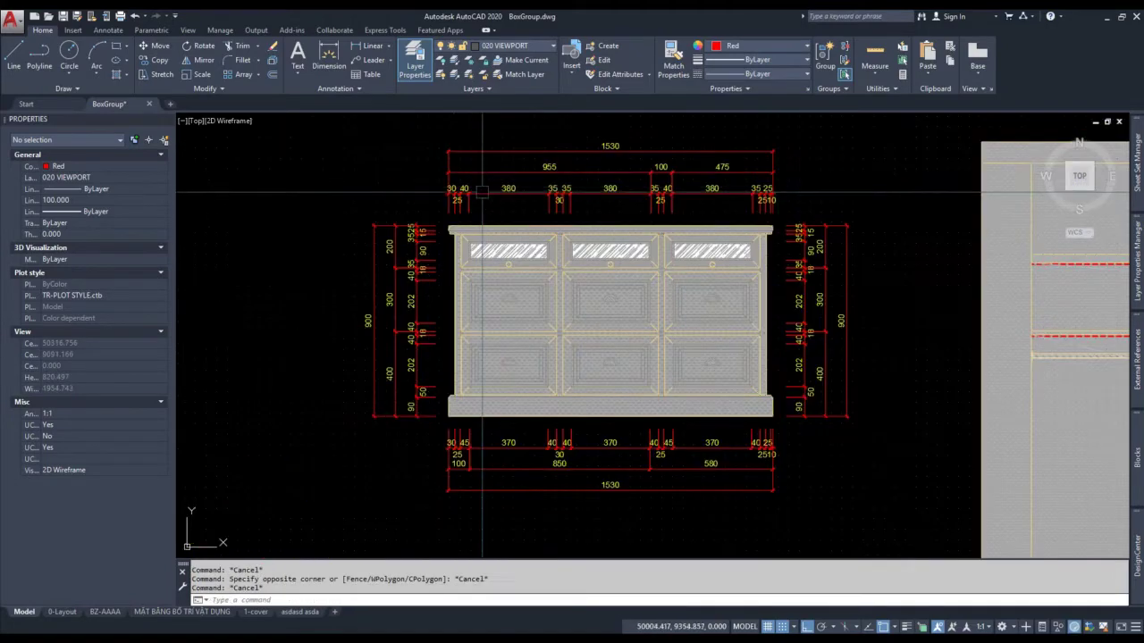
{"action": "scroll", "coordinate": [715, 264], "scroll_direction": "down", "scroll_amount": 3}
{"action": "scroll", "coordinate": [732, 225], "scroll_direction": "up", "scroll_amount": 3}
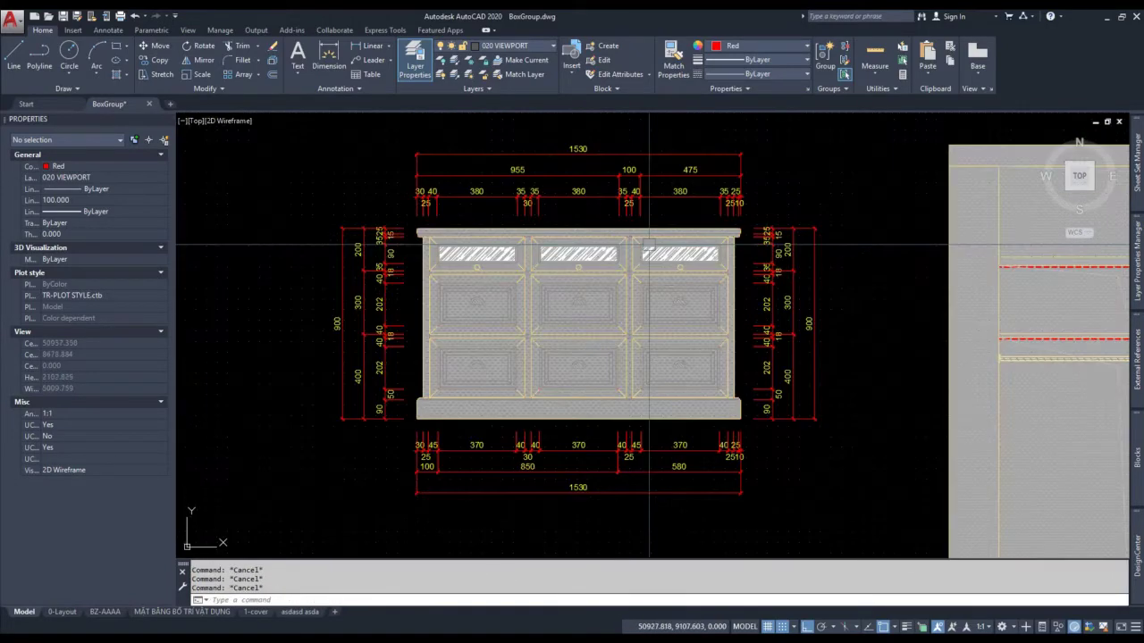
{"action": "scroll", "coordinate": [809, 214], "scroll_direction": "up", "scroll_amount": 4}
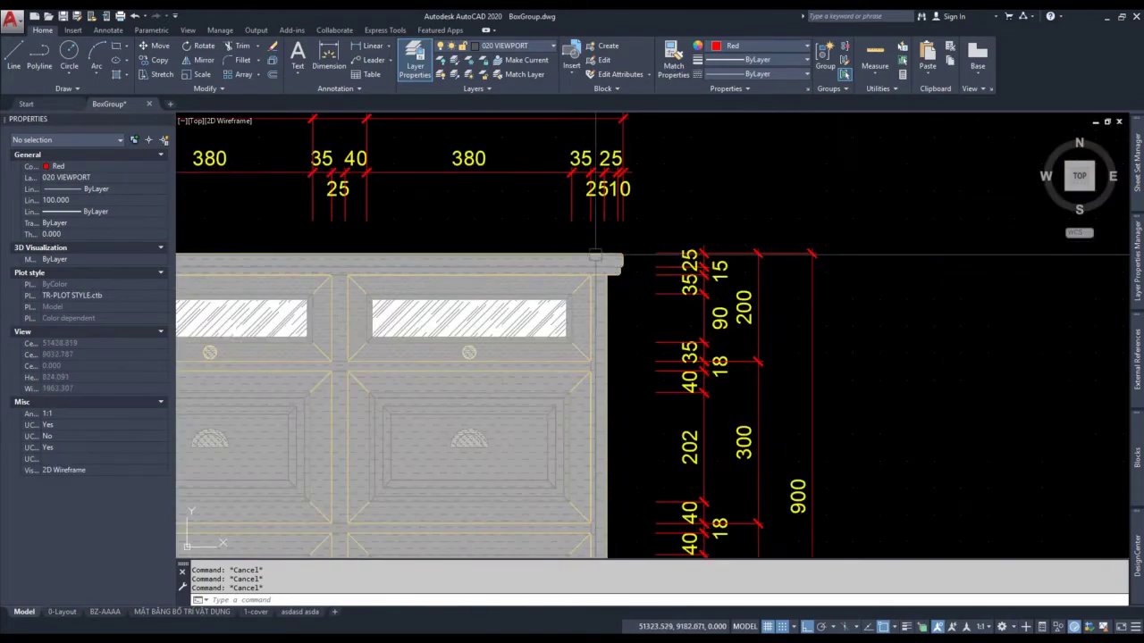
{"action": "scroll", "coordinate": [630, 305], "scroll_direction": "up", "scroll_amount": 4}
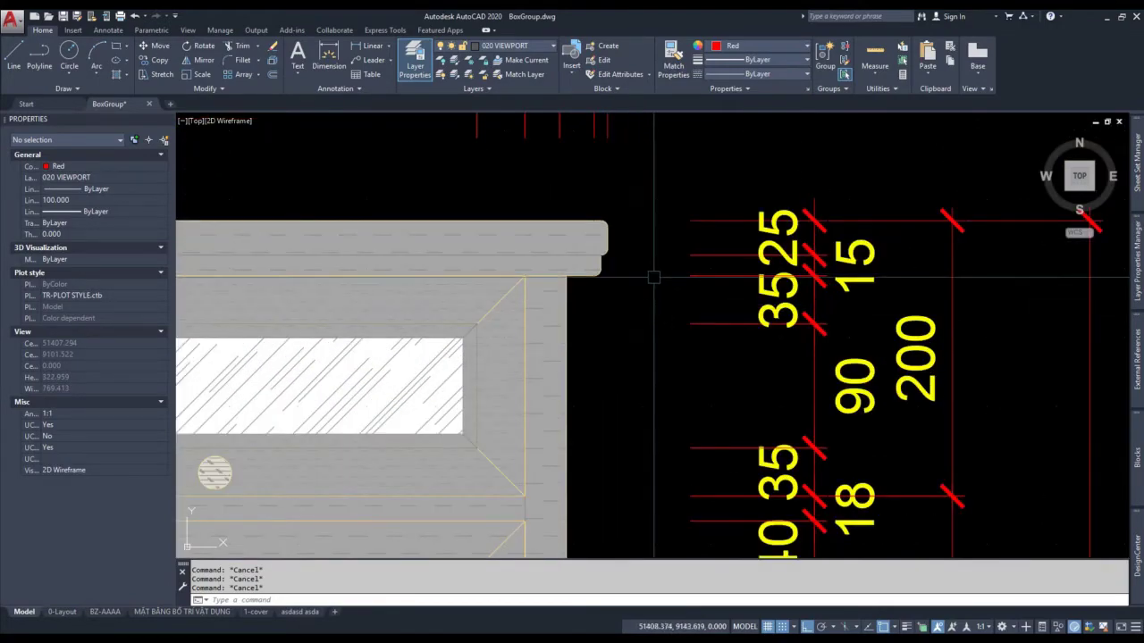
{"action": "scroll", "coordinate": [667, 226], "scroll_direction": "down", "scroll_amount": 2}
{"action": "scroll", "coordinate": [666, 226], "scroll_direction": "down", "scroll_amount": 2}
{"action": "scroll", "coordinate": [742, 259], "scroll_direction": "up", "scroll_amount": 3}
{"action": "scroll", "coordinate": [802, 282], "scroll_direction": "down", "scroll_amount": 1}
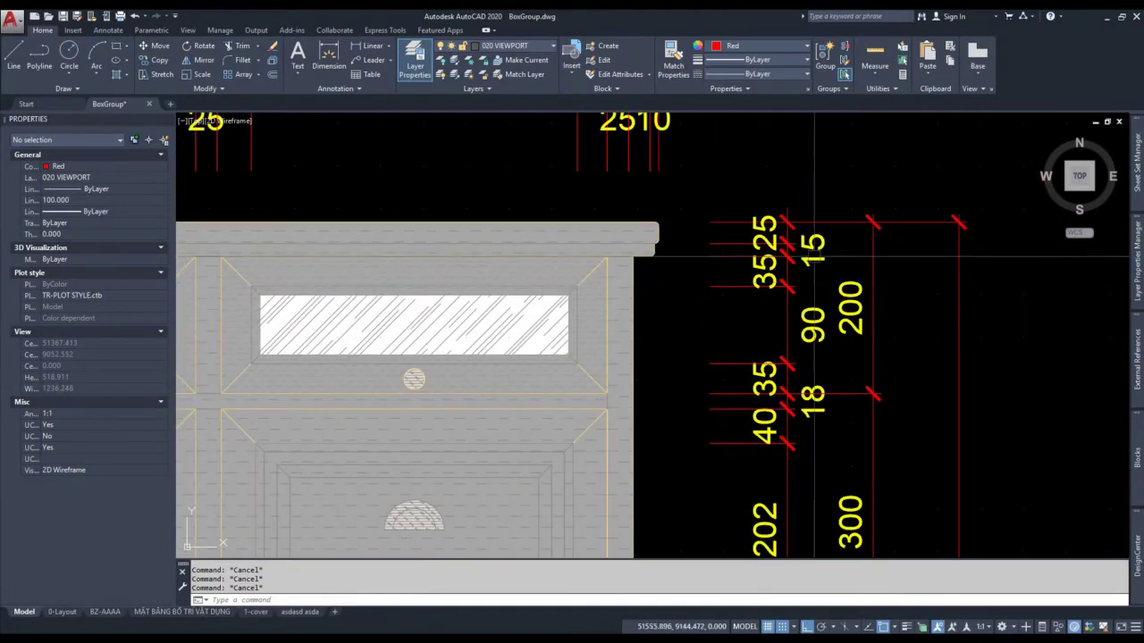
{"action": "left_click", "coordinate": [811, 248]}
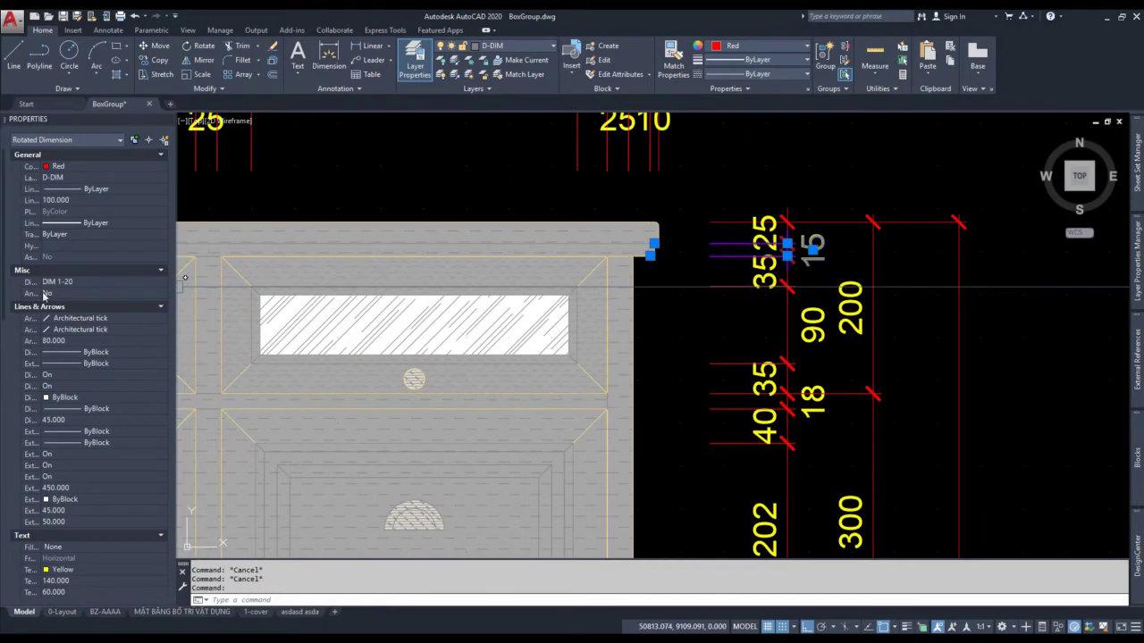
{"action": "left_click_drag", "start_coordinate": [40, 293], "coordinate": [87, 297]}
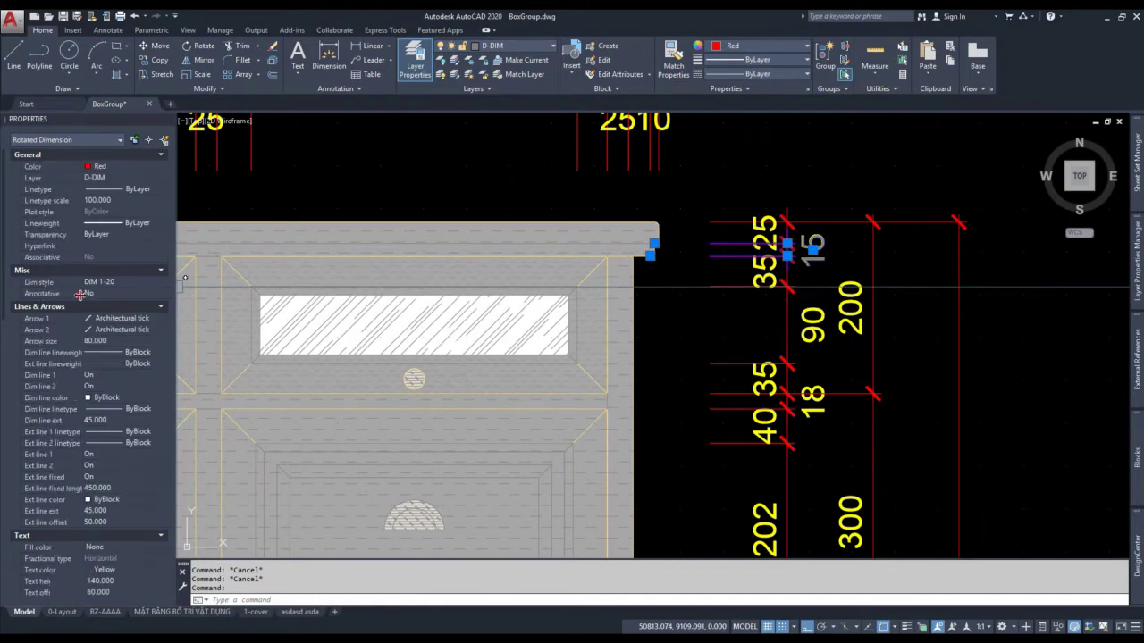
{"action": "scroll", "coordinate": [881, 296], "scroll_direction": "up", "scroll_amount": 2}
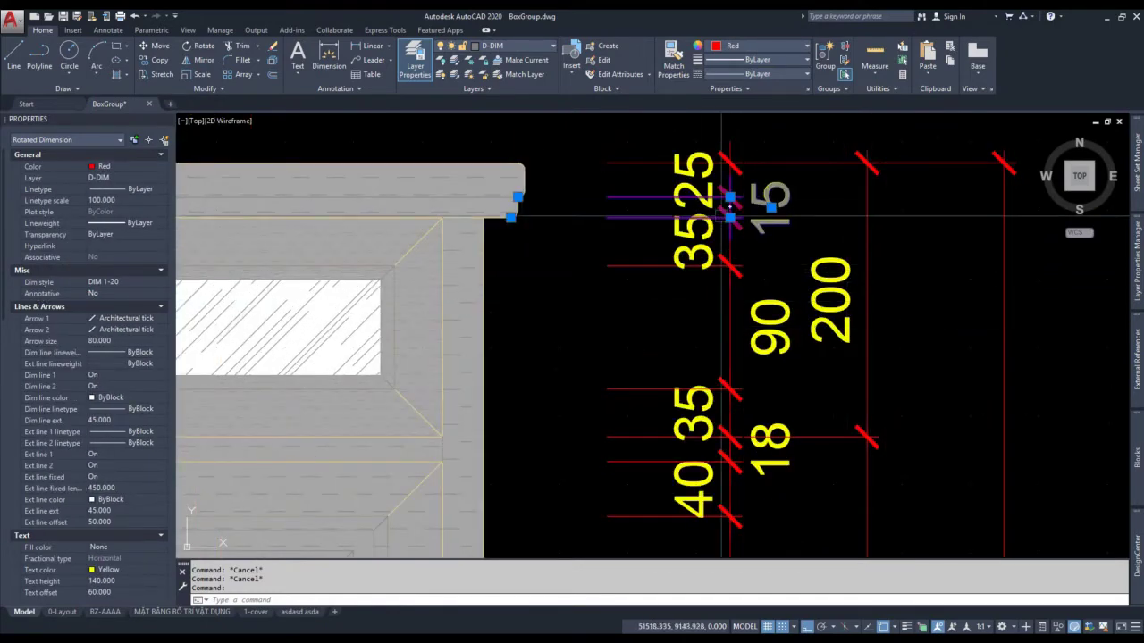
{"action": "scroll", "coordinate": [612, 224], "scroll_direction": "down", "scroll_amount": 2}
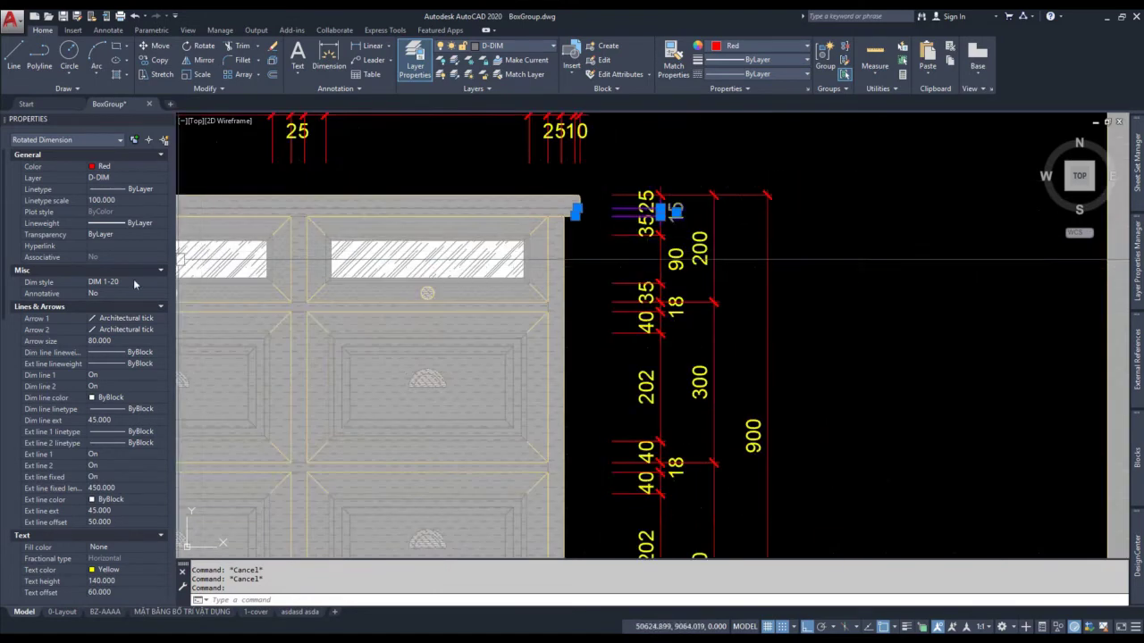
{"action": "left_click", "coordinate": [133, 281]}
{"action": "left_click", "coordinate": [133, 281]}
{"action": "left_click", "coordinate": [133, 281]}
{"action": "left_click", "coordinate": [133, 281]}
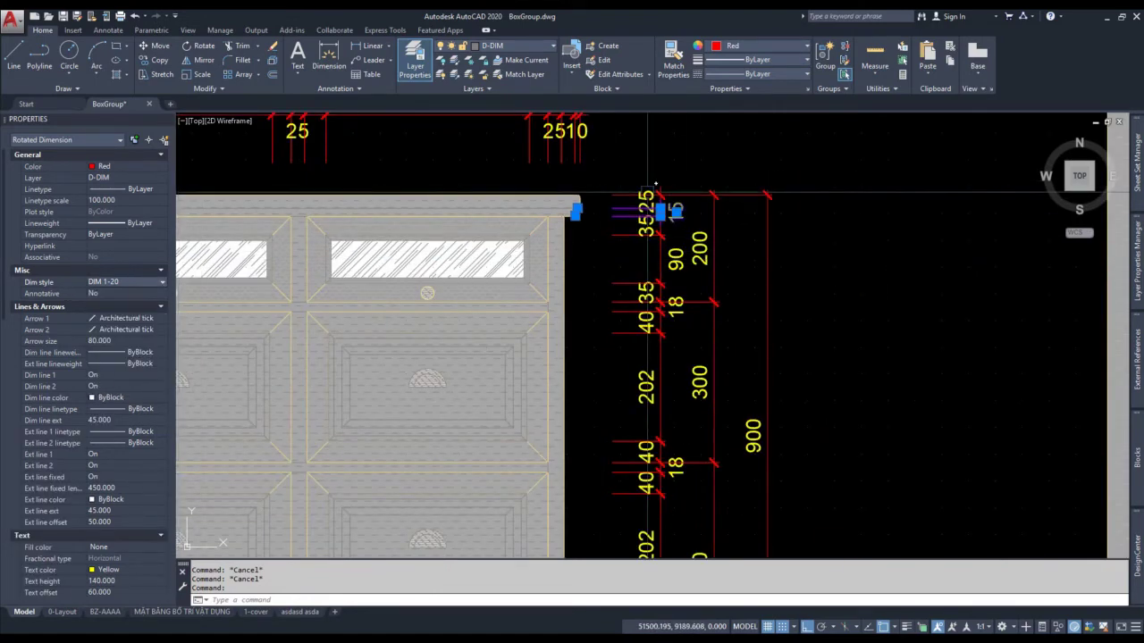
{"action": "key", "text": "Escape"}
{"action": "scroll", "coordinate": [656, 185], "scroll_direction": "down", "scroll_amount": 2}
{"action": "scroll", "coordinate": [536, 223], "scroll_direction": "down", "scroll_amount": 2}
{"action": "scroll", "coordinate": [409, 244], "scroll_direction": "up", "scroll_amount": 2}
{"action": "scroll", "coordinate": [410, 244], "scroll_direction": "up", "scroll_amount": 1}
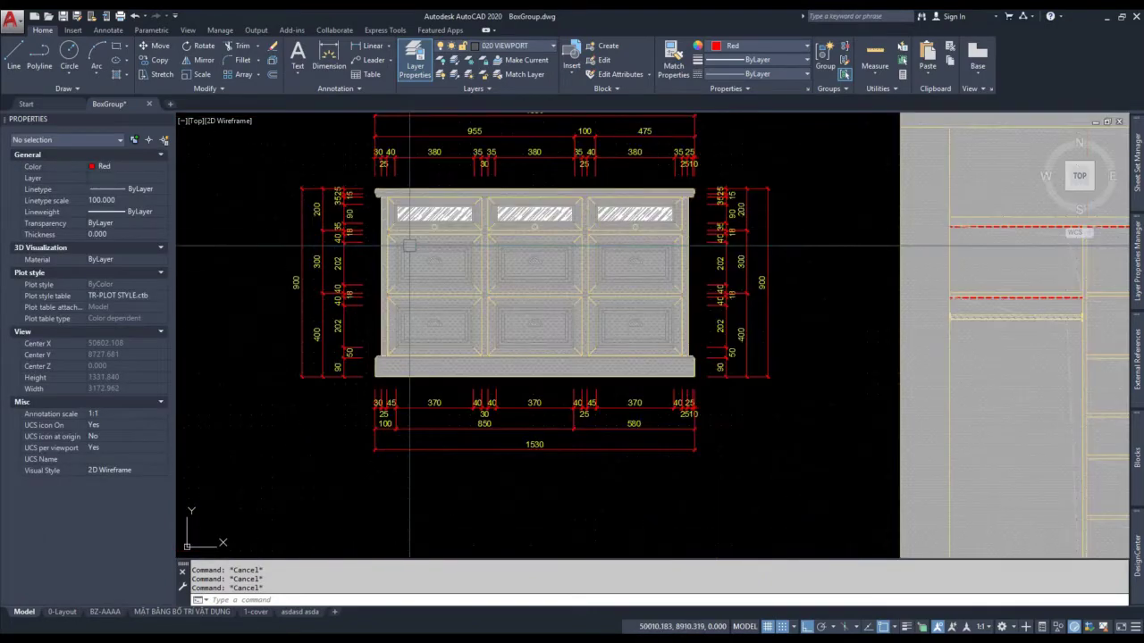
Copy the cabinet front block to a position below the original.
{"action": "left_click", "coordinate": [489, 262]}
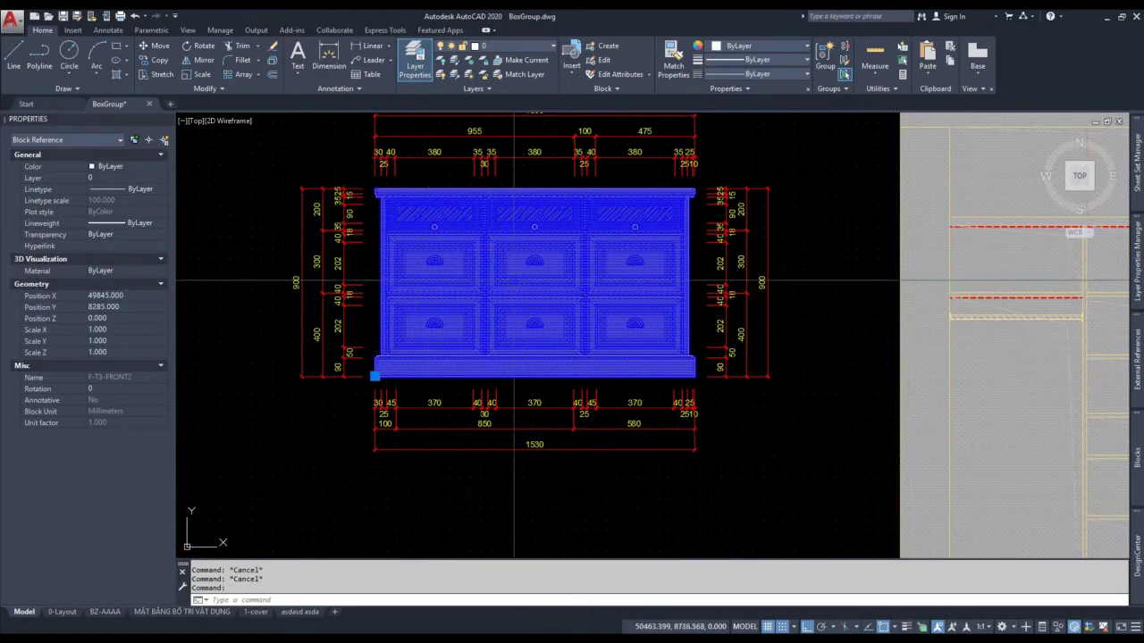
{"action": "type", "text": "co"}
{"action": "left_click", "coordinate": [627, 256]}
{"action": "scroll", "coordinate": [625, 295], "scroll_direction": "down", "scroll_amount": 3}
{"action": "scroll", "coordinate": [582, 396], "scroll_direction": "up", "scroll_amount": 3}
{"action": "left_click", "coordinate": [581, 396]}
{"action": "key", "text": "Escape"}
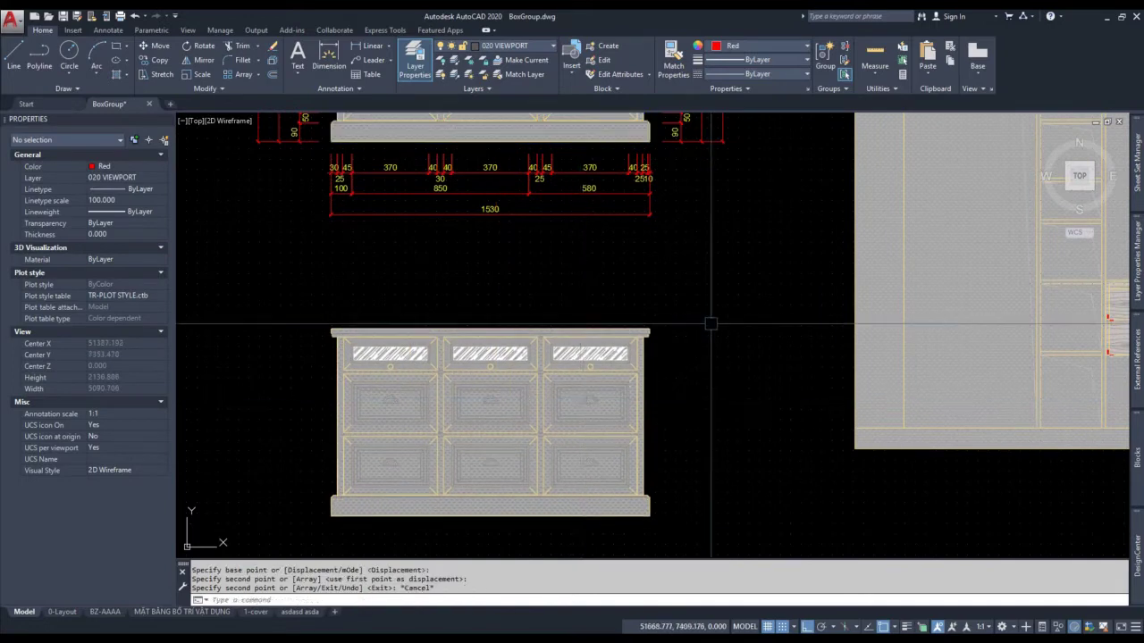
{"action": "key", "text": "Escape"}
{"action": "middle_click_drag", "start_coordinate": [711, 324], "coordinate": [828, 286]}
{"action": "key", "text": "Escape"}
{"action": "key", "text": "Escape"}
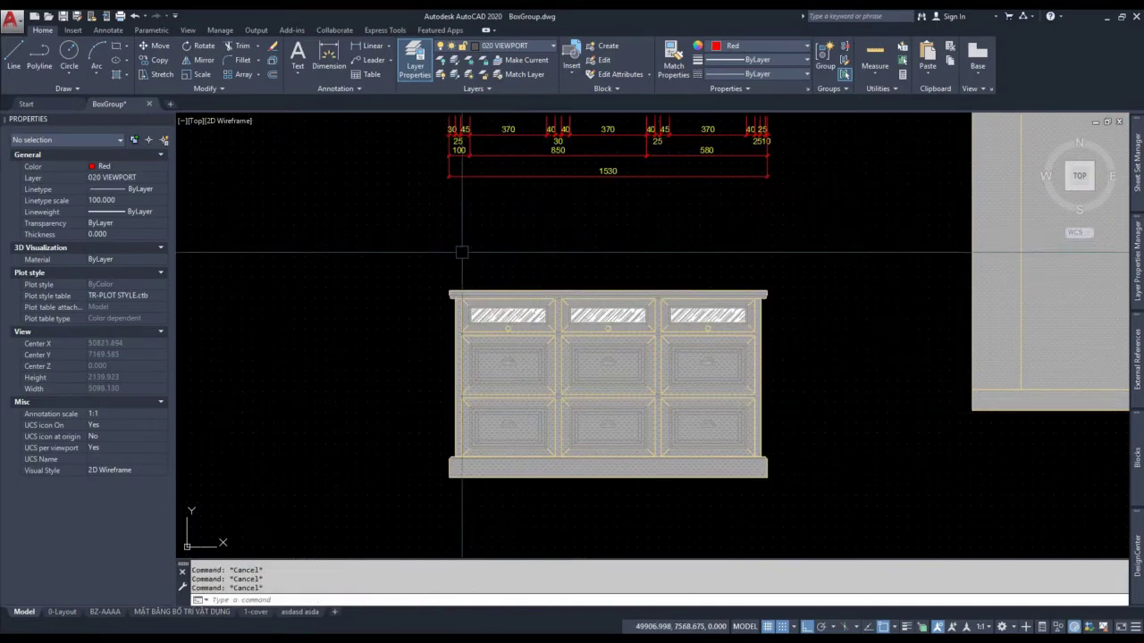
Window the copied cabinet with the ADD macro, placing a 900 vertical chain on its left.
{"action": "type", "text": "add"}
{"action": "key", "text": "Return"}
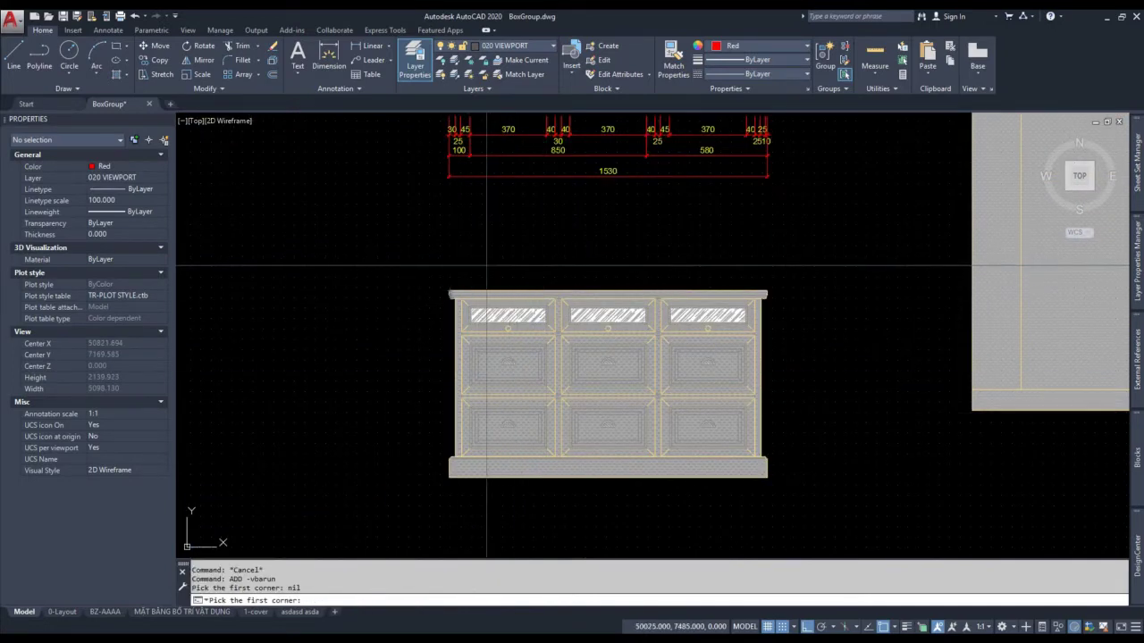
{"action": "left_click", "coordinate": [494, 254]}
{"action": "left_click", "coordinate": [440, 505]}
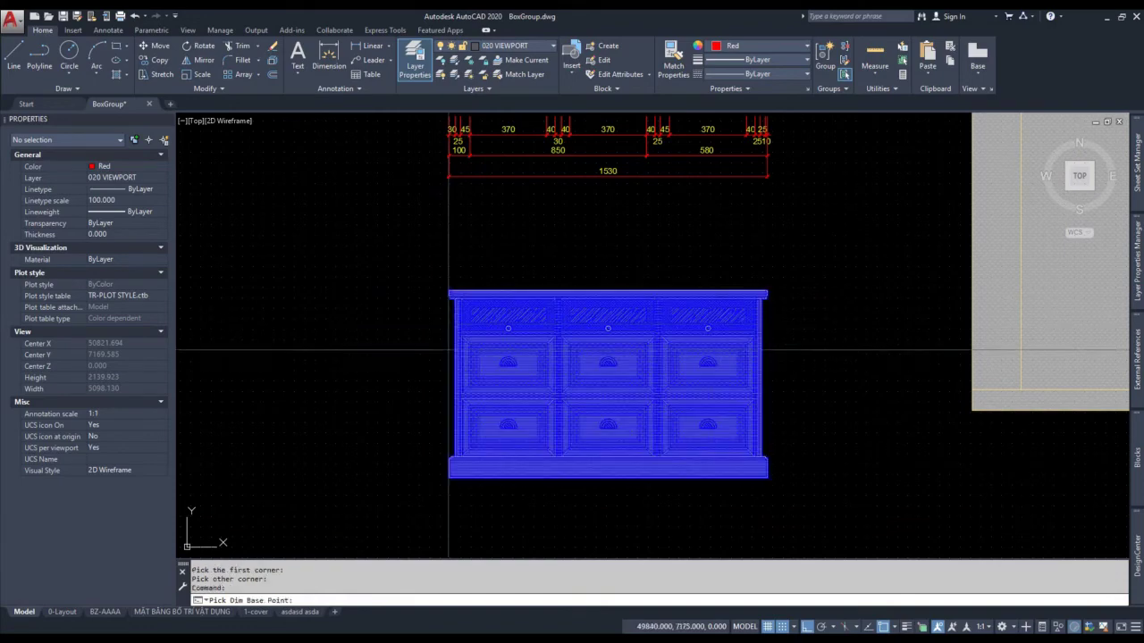
{"action": "left_click", "coordinate": [367, 403]}
{"action": "scroll", "coordinate": [429, 375], "scroll_direction": "up", "scroll_amount": 4}
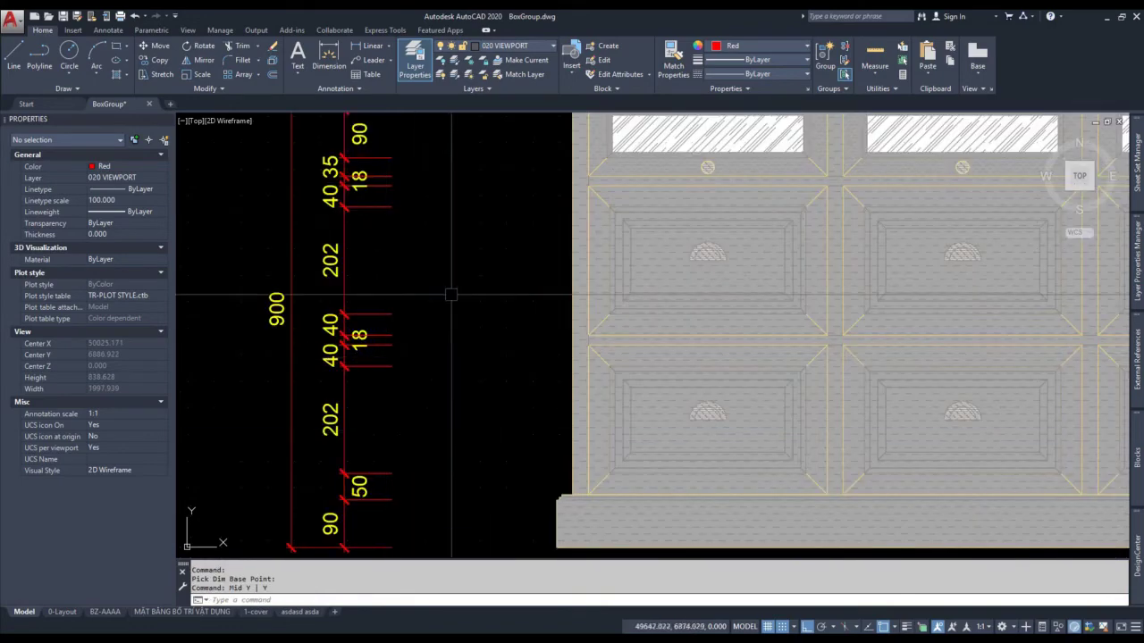
{"action": "scroll", "coordinate": [454, 315], "scroll_direction": "down", "scroll_amount": 2}
{"action": "scroll", "coordinate": [454, 315], "scroll_direction": "down", "scroll_amount": 4}
Rerun ADD on the copy, placing a 110 chain of 40, 40 and 30 above it.
{"action": "scroll", "coordinate": [495, 407], "scroll_direction": "up", "scroll_amount": 2}
{"action": "key", "text": "Escape"}
{"action": "key", "text": "Escape"}
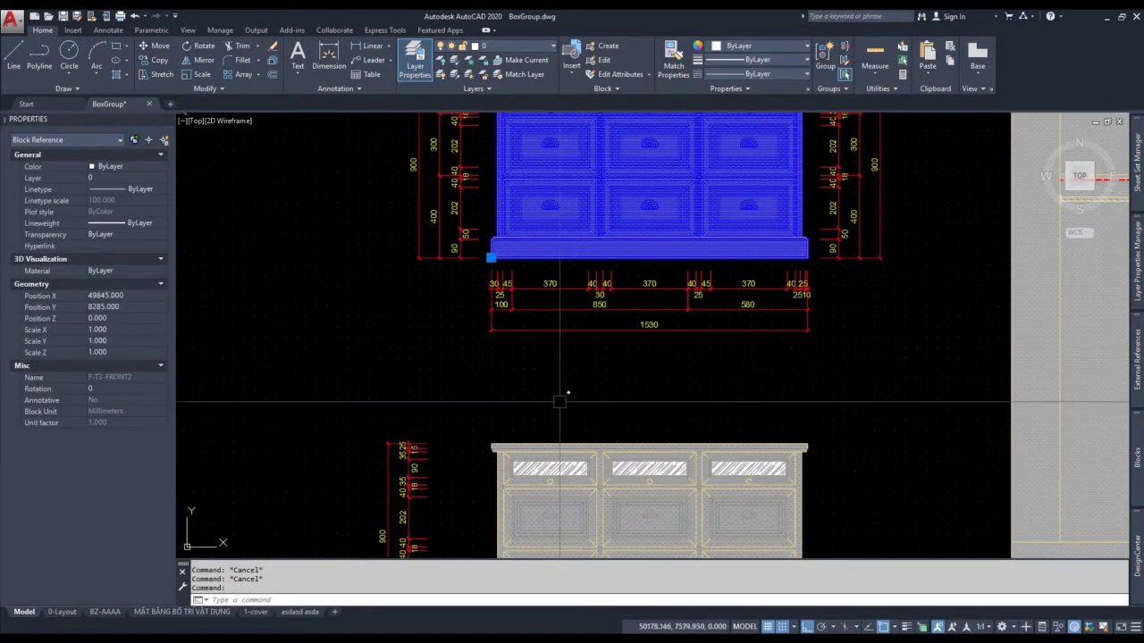
{"action": "scroll", "coordinate": [556, 403], "scroll_direction": "down", "scroll_amount": 2}
{"action": "scroll", "coordinate": [587, 536], "scroll_direction": "up", "scroll_amount": 2}
{"action": "key", "text": "Escape"}
{"action": "scroll", "coordinate": [584, 501], "scroll_direction": "down", "scroll_amount": 2}
{"action": "scroll", "coordinate": [579, 469], "scroll_direction": "up", "scroll_amount": 5}
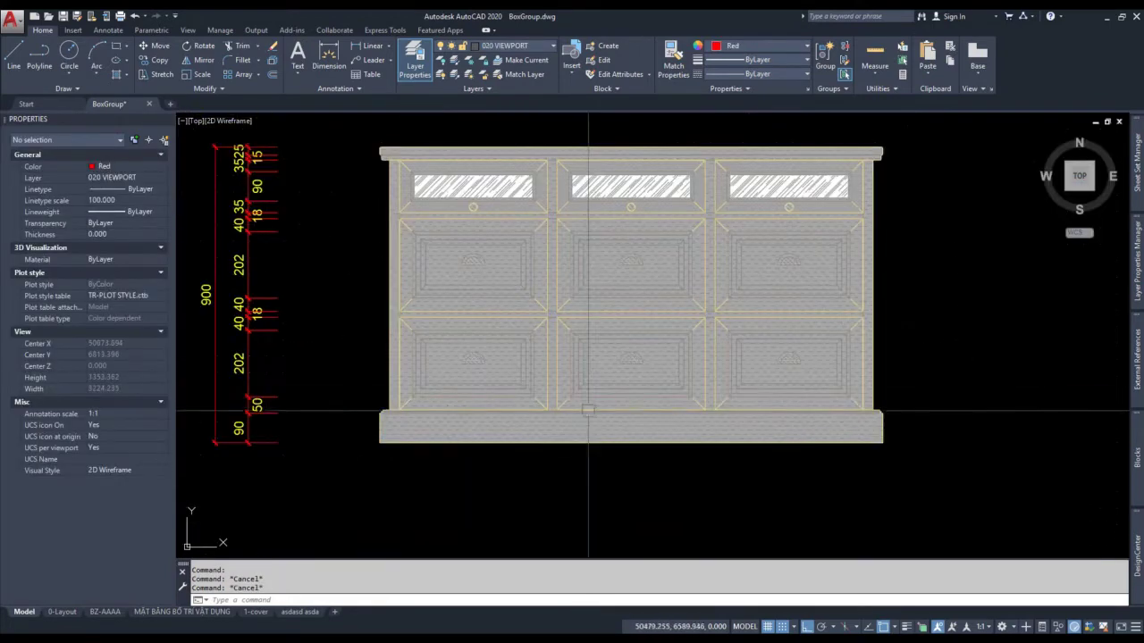
{"action": "type", "text": "dd"}
{"action": "key", "text": "Return"}
{"action": "left_click", "coordinate": [594, 489]}
{"action": "scroll", "coordinate": [548, 247], "scroll_direction": "down", "scroll_amount": 2}
{"action": "left_click", "coordinate": [538, 203]}
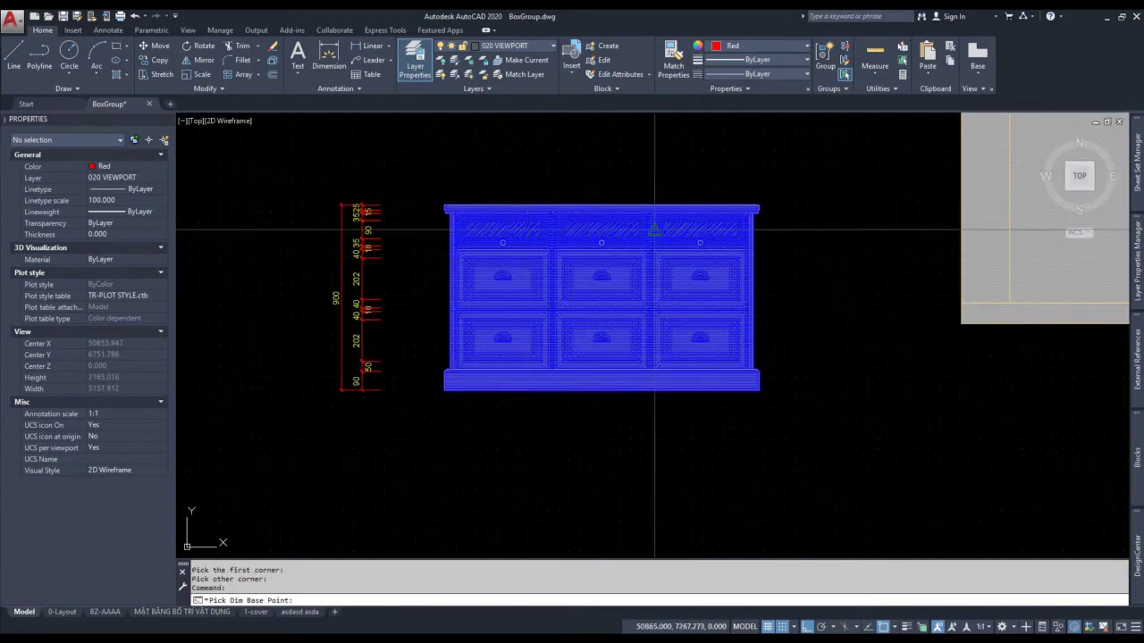
{"action": "left_click", "coordinate": [545, 126]}
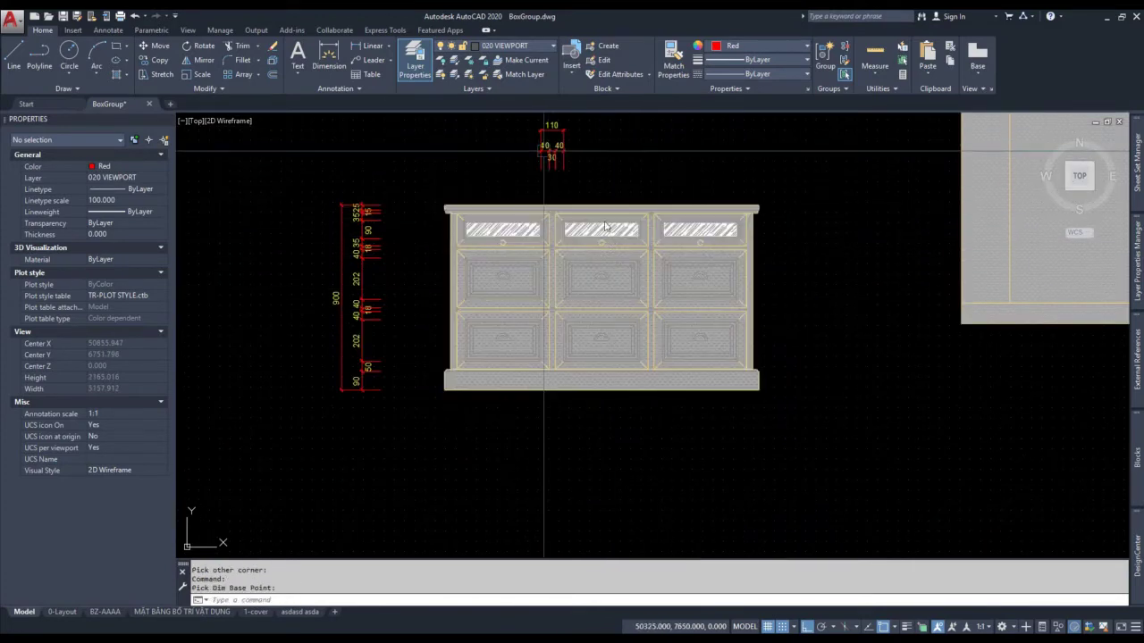
{"action": "scroll", "coordinate": [545, 125], "scroll_direction": "up", "scroll_amount": 3}
{"action": "key", "text": "Escape"}
Window-select the new top dimensions to check them, then launch the ASS macro.
{"action": "left_click_drag", "start_coordinate": [589, 206], "coordinate": [536, 170]}
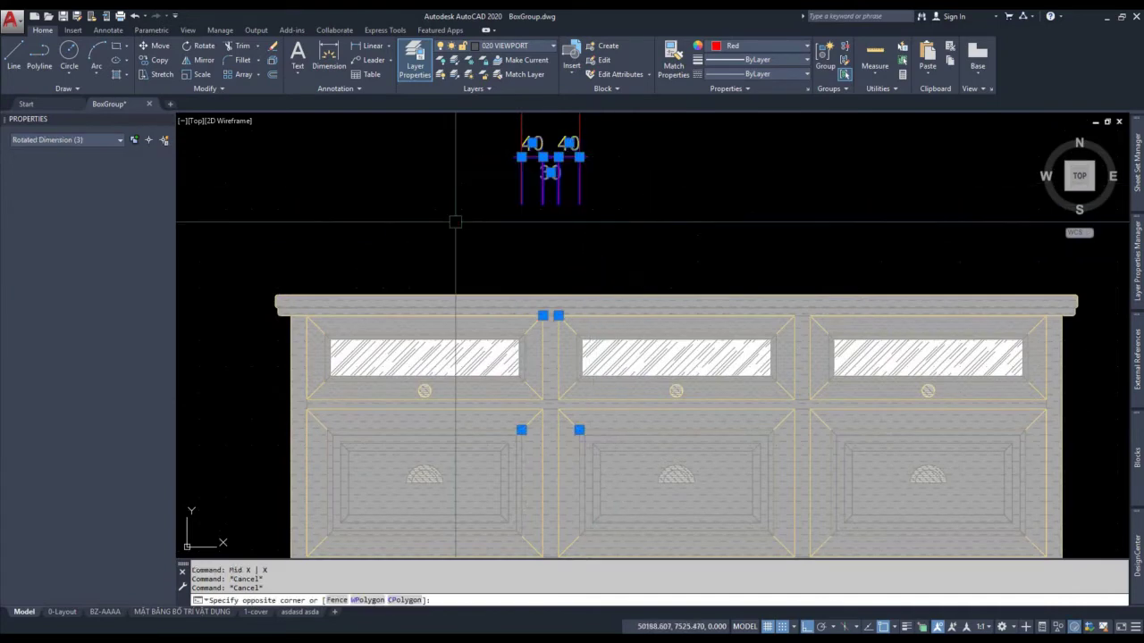
{"action": "key", "text": "Escape"}
{"action": "scroll", "coordinate": [631, 311], "scroll_direction": "down", "scroll_amount": 3}
{"action": "key", "text": "Escape"}
{"action": "scroll", "coordinate": [643, 313], "scroll_direction": "up", "scroll_amount": 3}
{"action": "scroll", "coordinate": [697, 322], "scroll_direction": "down", "scroll_amount": 3}
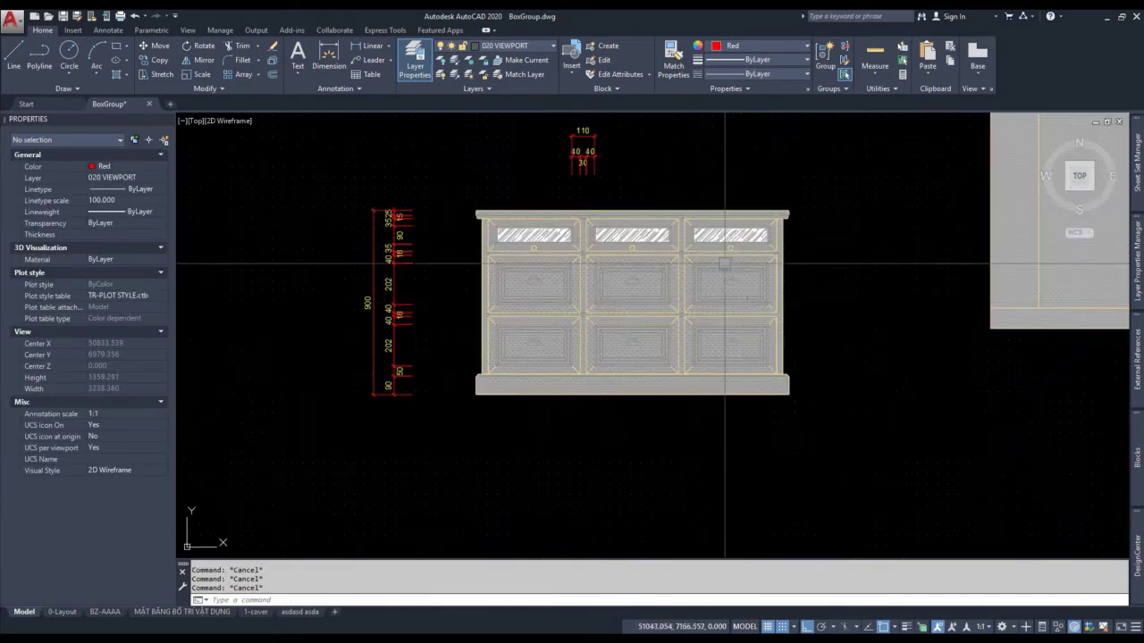
{"action": "scroll", "coordinate": [754, 329], "scroll_direction": "up", "scroll_amount": 3}
{"action": "type", "text": "a"}
{"action": "key", "text": "Return"}
{"action": "scroll", "coordinate": [734, 215], "scroll_direction": "down", "scroll_amount": 2}
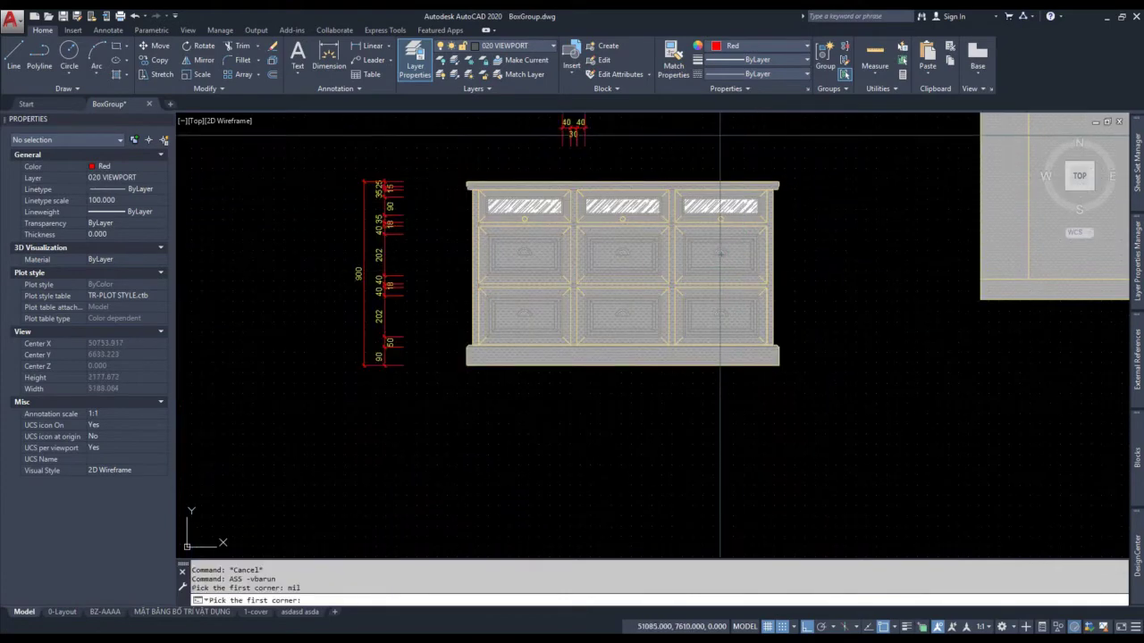
With Ortho off, window the copy and place the 900 chain (40/183/40/197/58/242/100) on its right.
{"action": "left_click", "coordinate": [749, 133]}
{"action": "key", "text": "F8"}
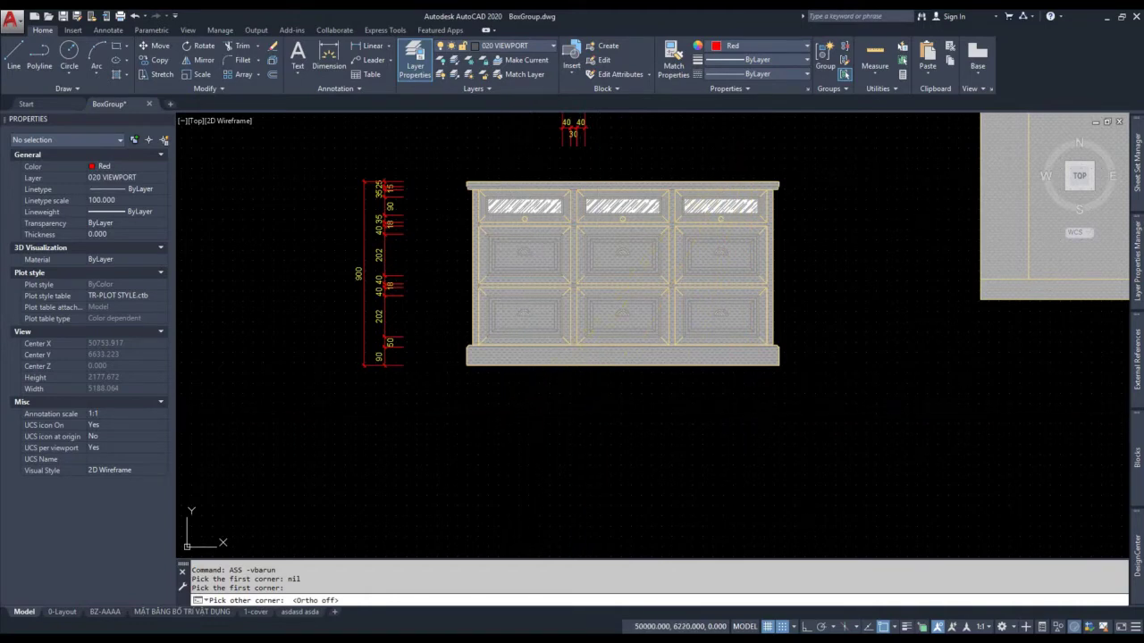
{"action": "left_click", "coordinate": [498, 420]}
{"action": "left_click", "coordinate": [864, 358]}
{"action": "key", "text": "Escape"}
Window-select the new right-side dimension chain to check it.
{"action": "left_click", "coordinate": [892, 159]}
{"action": "left_click", "coordinate": [850, 375]}
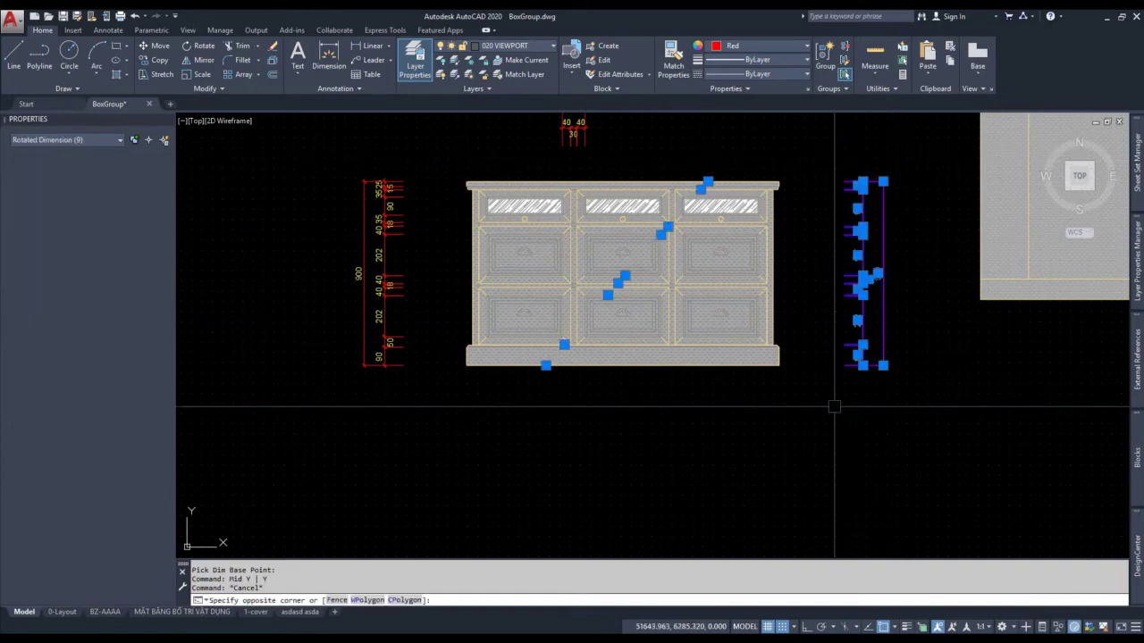
{"action": "scroll", "coordinate": [784, 265], "scroll_direction": "up", "scroll_amount": 2}
{"action": "scroll", "coordinate": [625, 178], "scroll_direction": "up", "scroll_amount": 3}
{"action": "scroll", "coordinate": [613, 161], "scroll_direction": "down", "scroll_amount": 5}
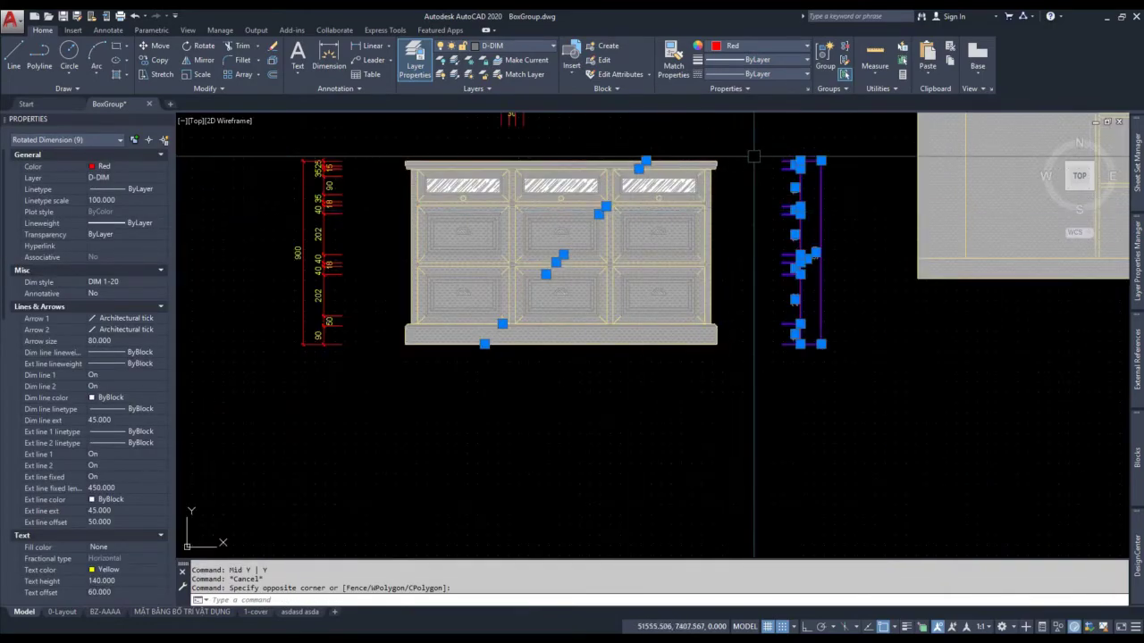
{"action": "scroll", "coordinate": [757, 158], "scroll_direction": "up", "scroll_amount": 4}
{"action": "scroll", "coordinate": [758, 158], "scroll_direction": "down", "scroll_amount": 3}
{"action": "key", "text": "Escape"}
{"action": "left_click", "coordinate": [907, 120]}
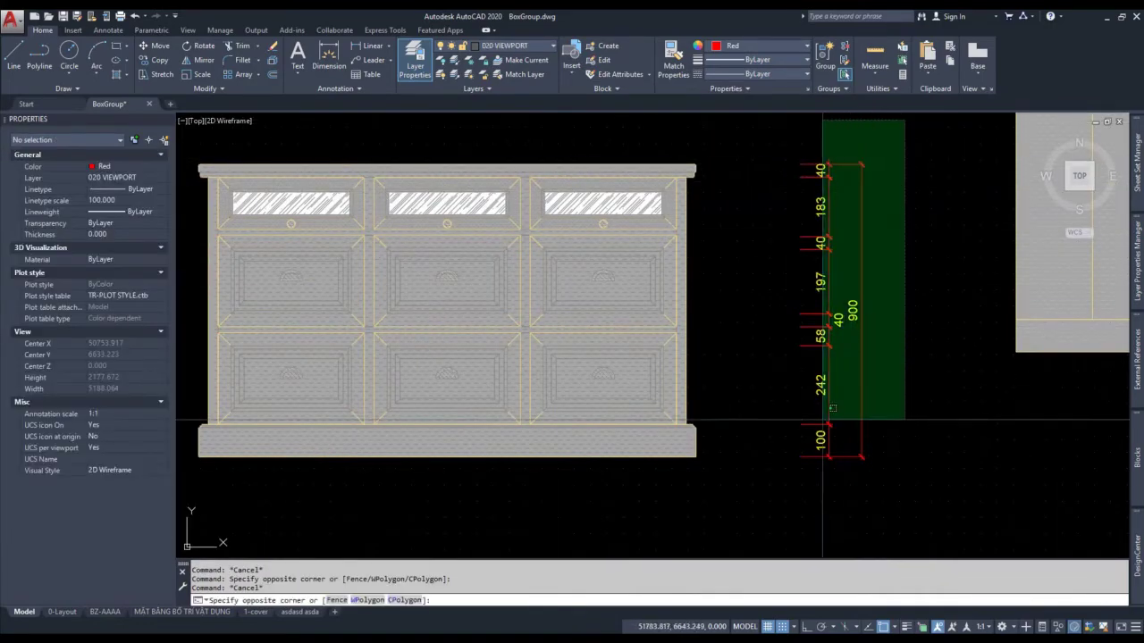
{"action": "left_click", "coordinate": [822, 420]}
{"action": "key", "text": "Escape"}
{"action": "scroll", "coordinate": [831, 152], "scroll_direction": "up", "scroll_amount": 4}
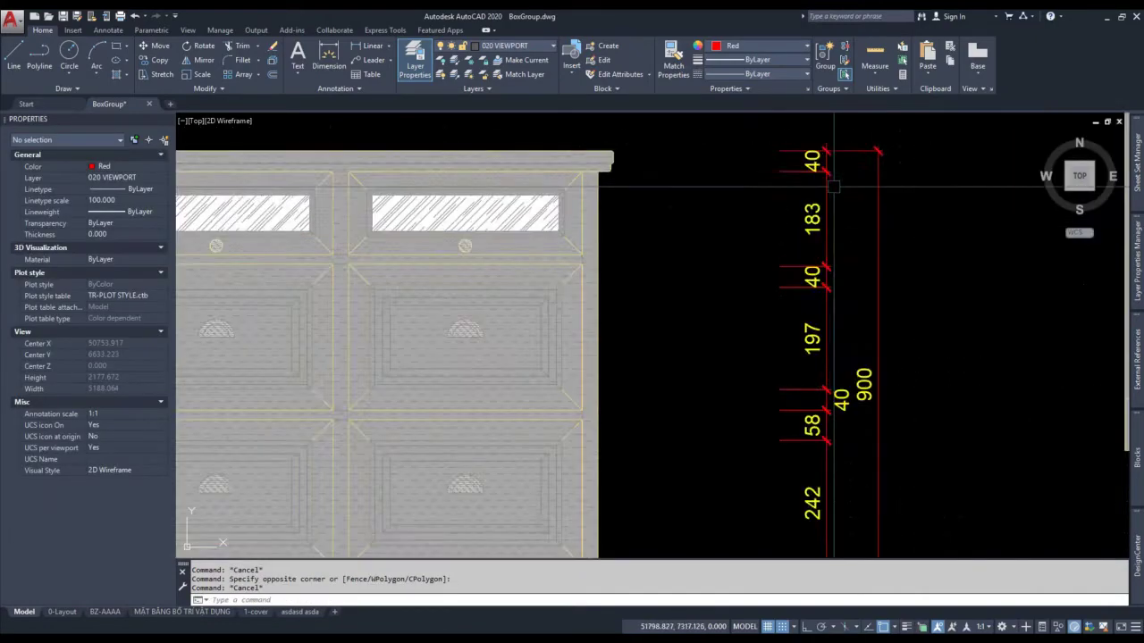
{"action": "scroll", "coordinate": [840, 223], "scroll_direction": "down", "scroll_amount": 5}
{"action": "scroll", "coordinate": [777, 322], "scroll_direction": "down", "scroll_amount": 2}
{"action": "scroll", "coordinate": [769, 318], "scroll_direction": "up", "scroll_amount": 2}
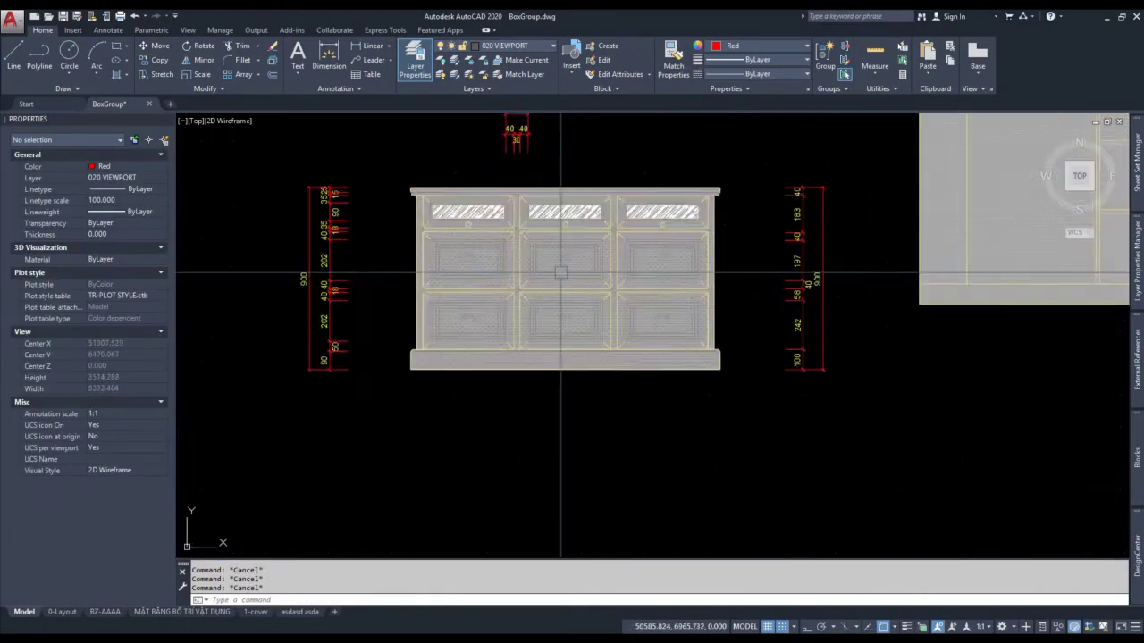
{"action": "scroll", "coordinate": [764, 314], "scroll_direction": "up", "scroll_amount": 1}
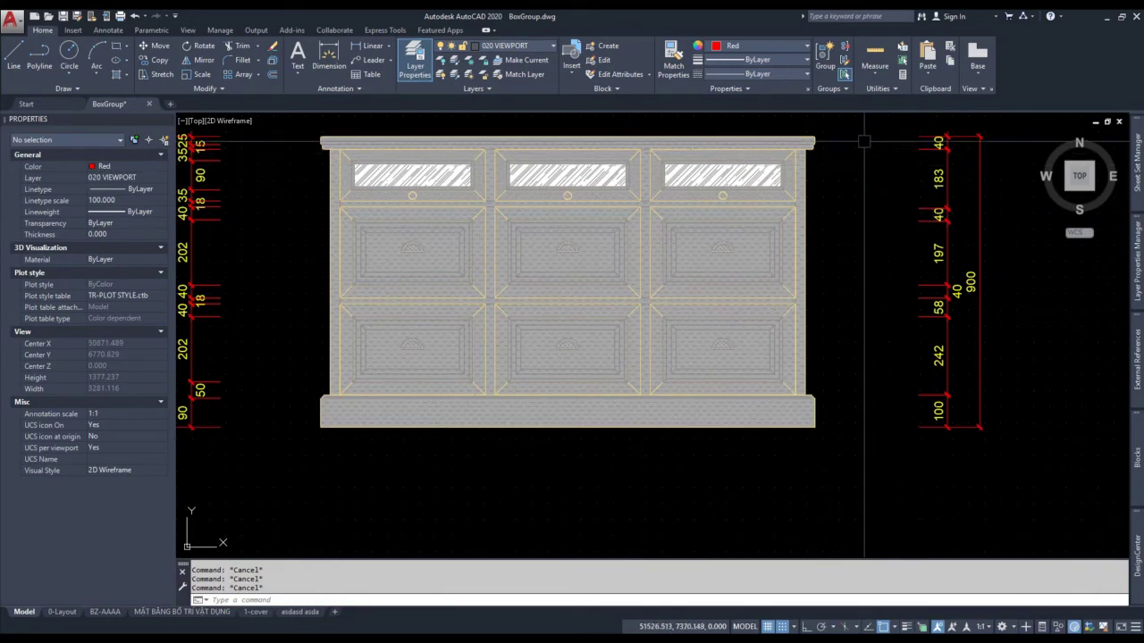
{"action": "scroll", "coordinate": [871, 143], "scroll_direction": "up", "scroll_amount": 5}
{"action": "scroll", "coordinate": [944, 174], "scroll_direction": "down", "scroll_amount": 2}
{"action": "scroll", "coordinate": [893, 206], "scroll_direction": "down", "scroll_amount": 2}
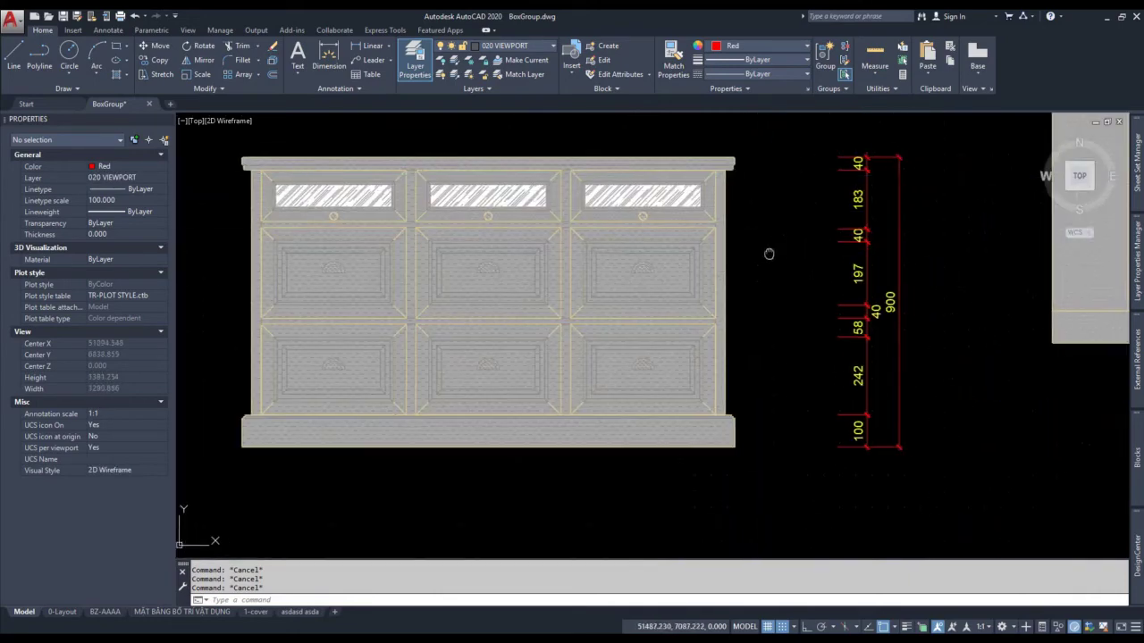
{"action": "middle_click_drag", "start_coordinate": [769, 259], "coordinate": [674, 268]}
{"action": "scroll", "coordinate": [675, 268], "scroll_direction": "up", "scroll_amount": 1}
{"action": "scroll", "coordinate": [800, 312], "scroll_direction": "up", "scroll_amount": 2}
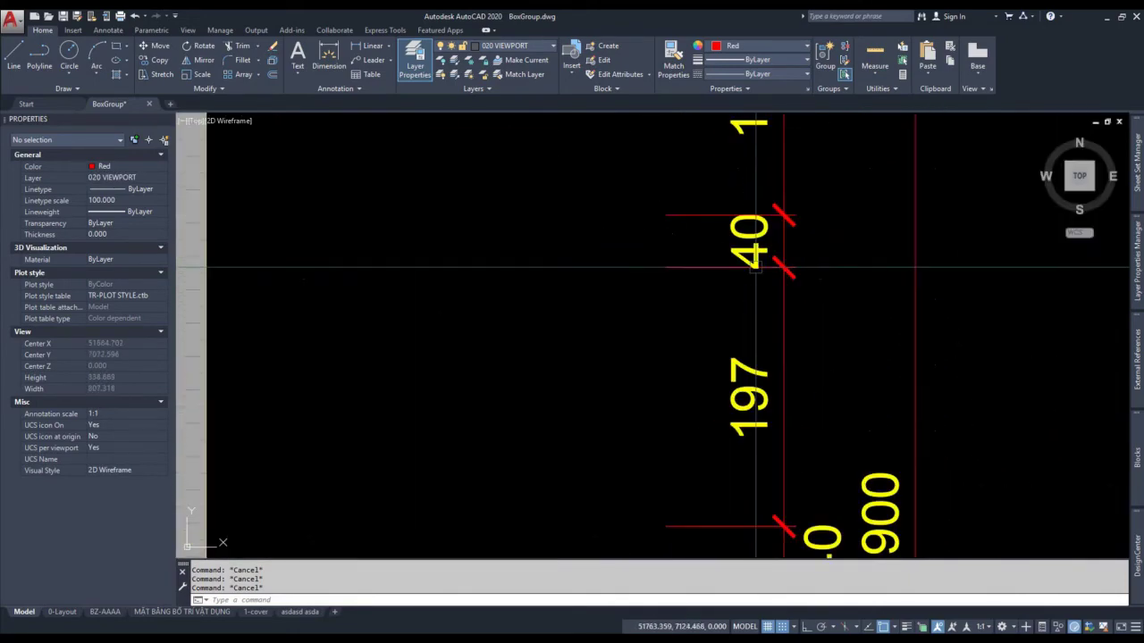
{"action": "scroll", "coordinate": [802, 312], "scroll_direction": "down", "scroll_amount": 2}
{"action": "scroll", "coordinate": [566, 289], "scroll_direction": "up", "scroll_amount": 1}
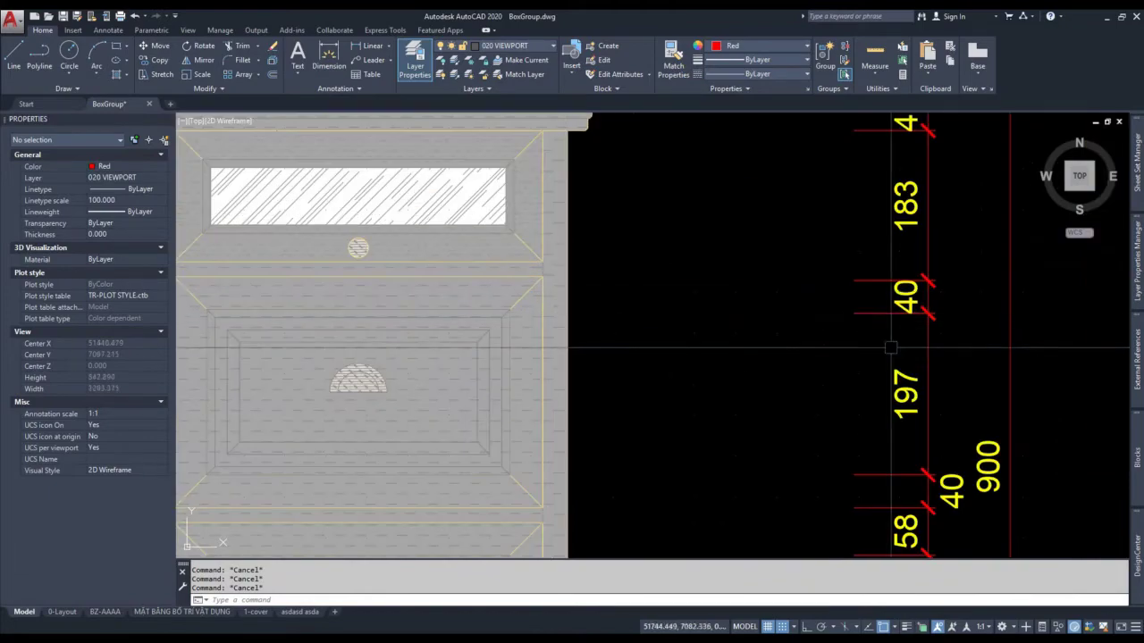
{"action": "scroll", "coordinate": [804, 331], "scroll_direction": "down", "scroll_amount": 1}
{"action": "scroll", "coordinate": [765, 319], "scroll_direction": "down", "scroll_amount": 3}
{"action": "scroll", "coordinate": [408, 276], "scroll_direction": "up", "scroll_amount": 1}
{"action": "scroll", "coordinate": [414, 277], "scroll_direction": "up", "scroll_amount": 3}
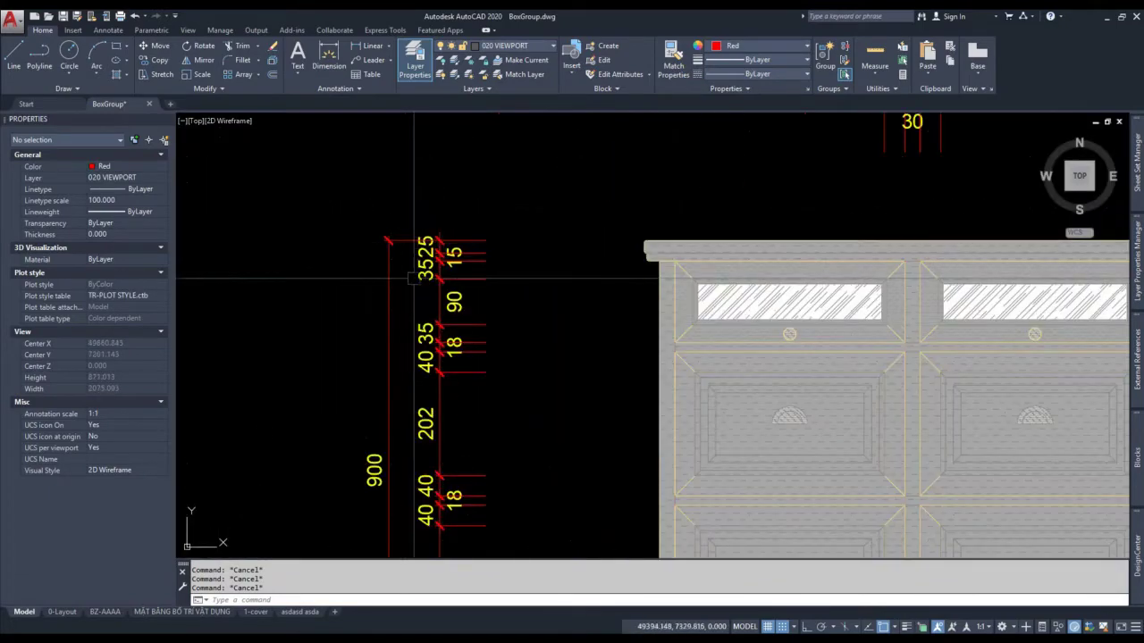
{"action": "scroll", "coordinate": [465, 279], "scroll_direction": "up", "scroll_amount": 3}
{"action": "left_click", "coordinate": [307, 179]}
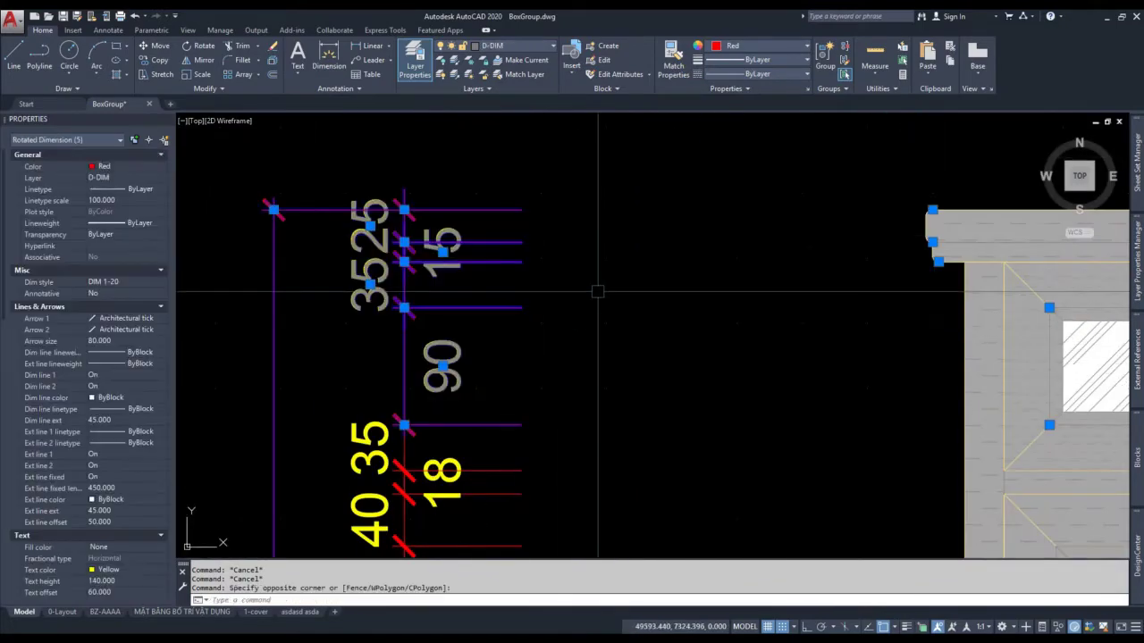
{"action": "scroll", "coordinate": [595, 229], "scroll_direction": "down", "scroll_amount": 1}
{"action": "scroll", "coordinate": [879, 308], "scroll_direction": "up", "scroll_amount": 2}
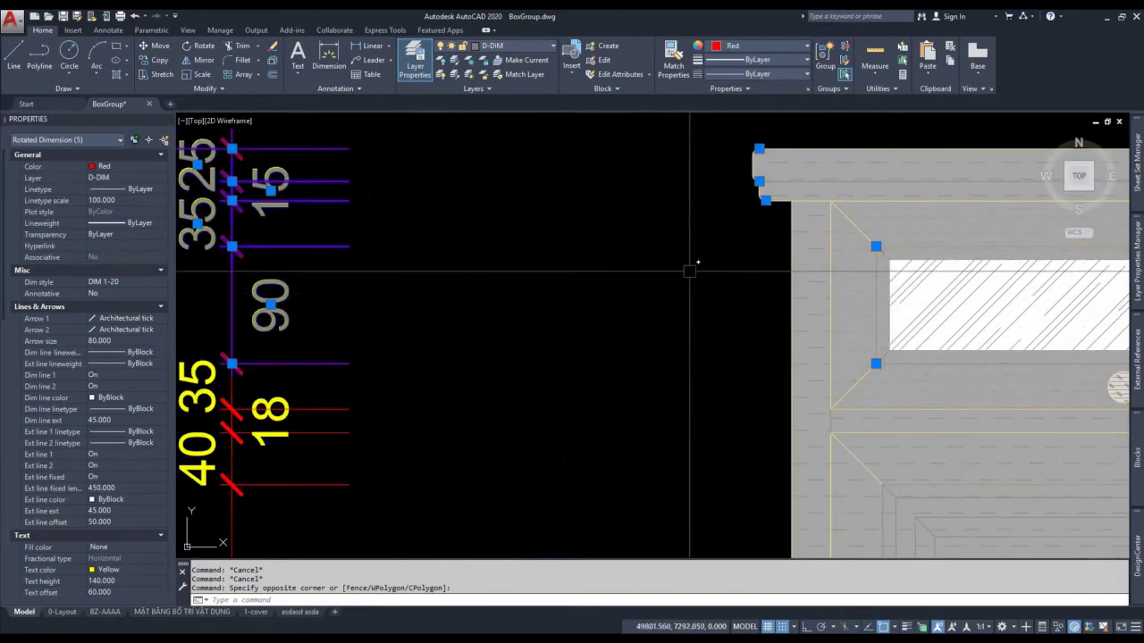
{"action": "scroll", "coordinate": [679, 286], "scroll_direction": "down", "scroll_amount": 2}
{"action": "scroll", "coordinate": [843, 327], "scroll_direction": "up", "scroll_amount": 3}
{"action": "scroll", "coordinate": [544, 313], "scroll_direction": "down", "scroll_amount": 2}
{"action": "left_click", "coordinate": [484, 259]}
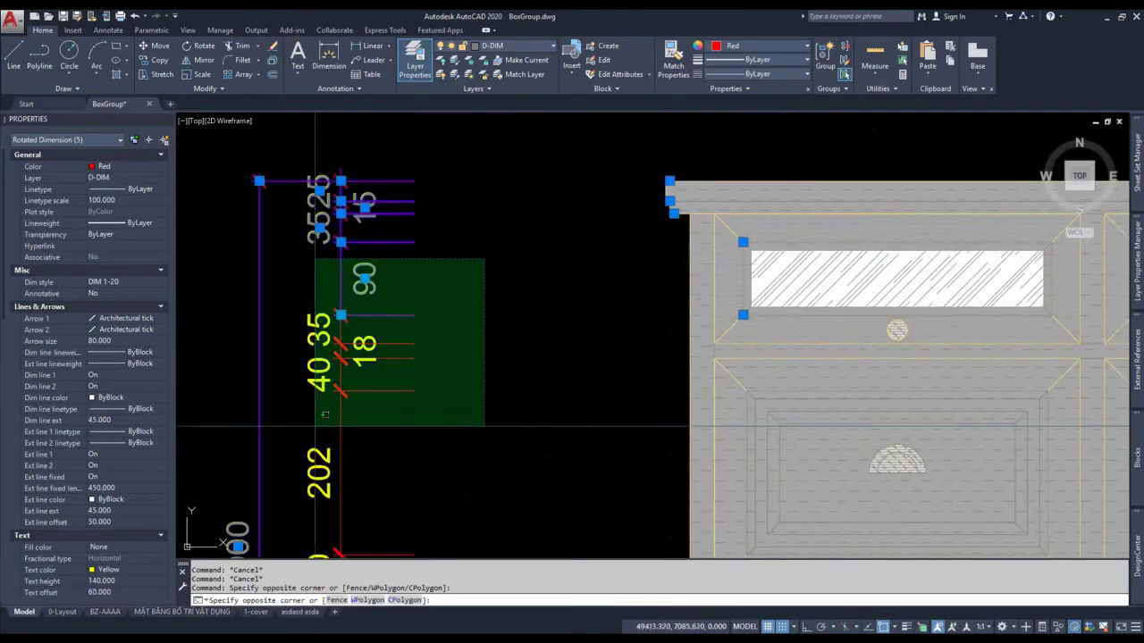
{"action": "left_click", "coordinate": [315, 425]}
{"action": "scroll", "coordinate": [722, 327], "scroll_direction": "up", "scroll_amount": 4}
{"action": "scroll", "coordinate": [684, 241], "scroll_direction": "down", "scroll_amount": 6}
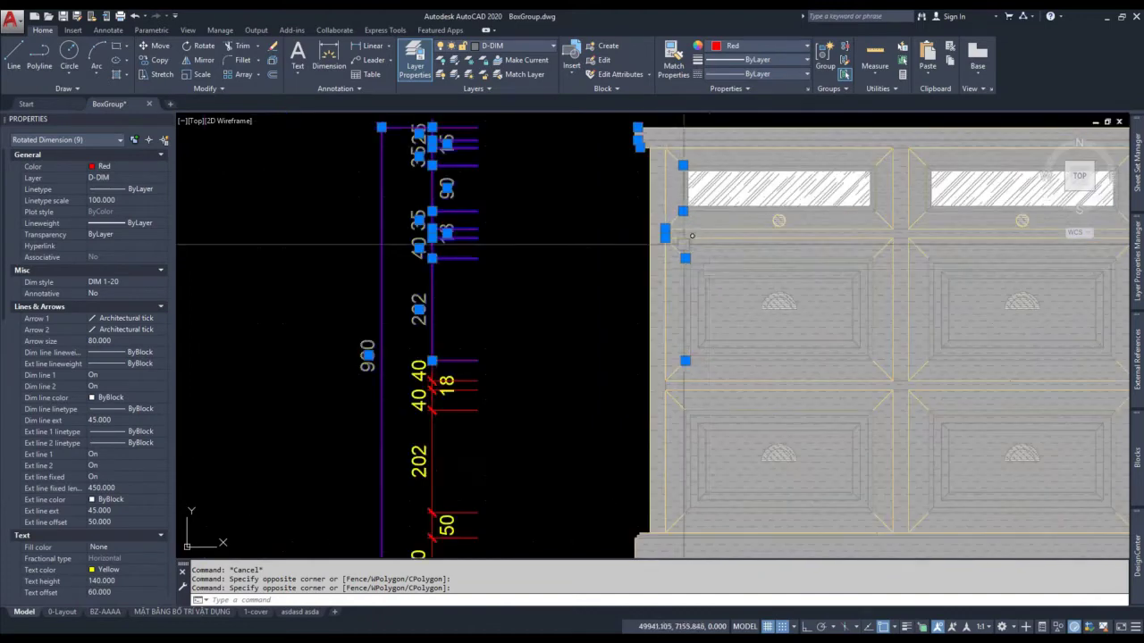
{"action": "scroll", "coordinate": [778, 276], "scroll_direction": "up", "scroll_amount": 4}
{"action": "scroll", "coordinate": [477, 265], "scroll_direction": "down", "scroll_amount": 2}
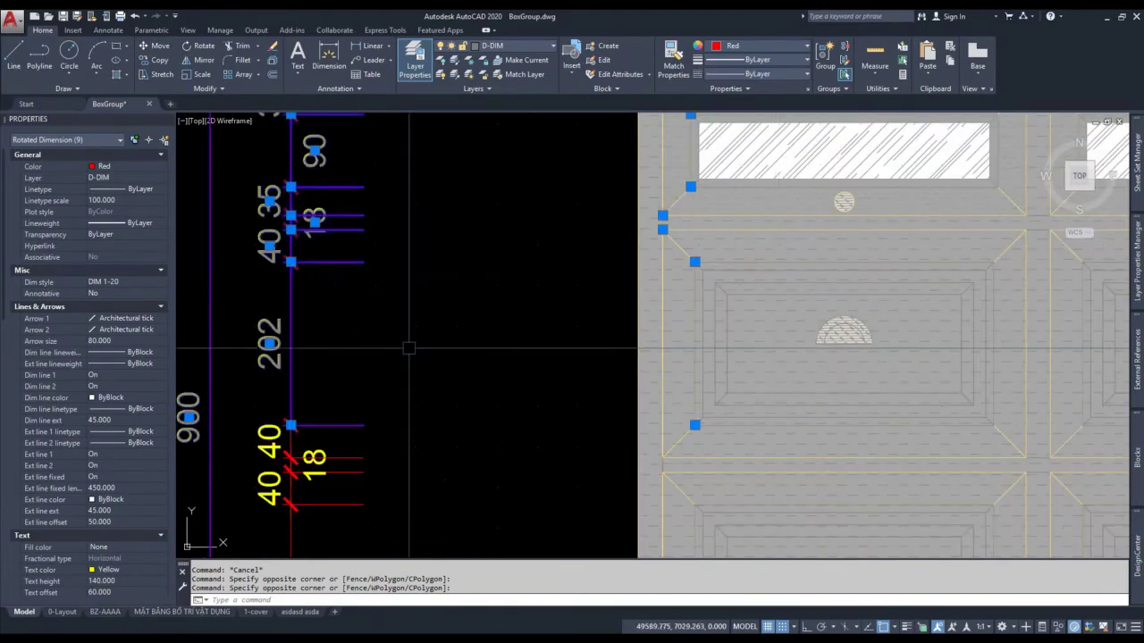
{"action": "scroll", "coordinate": [432, 326], "scroll_direction": "down", "scroll_amount": 2}
{"action": "scroll", "coordinate": [599, 304], "scroll_direction": "up", "scroll_amount": 2}
{"action": "scroll", "coordinate": [598, 318], "scroll_direction": "down", "scroll_amount": 4}
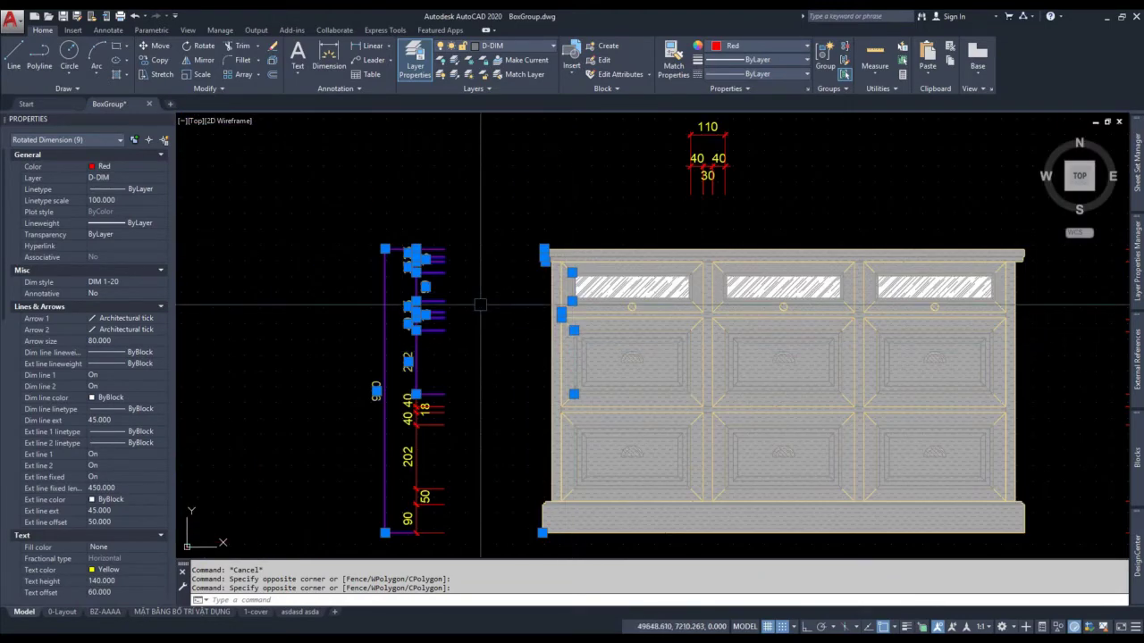
{"action": "scroll", "coordinate": [516, 306], "scroll_direction": "up", "scroll_amount": 1}
{"action": "scroll", "coordinate": [587, 319], "scroll_direction": "up", "scroll_amount": 1}
{"action": "scroll", "coordinate": [604, 335], "scroll_direction": "up", "scroll_amount": 3}
{"action": "key", "text": "Escape"}
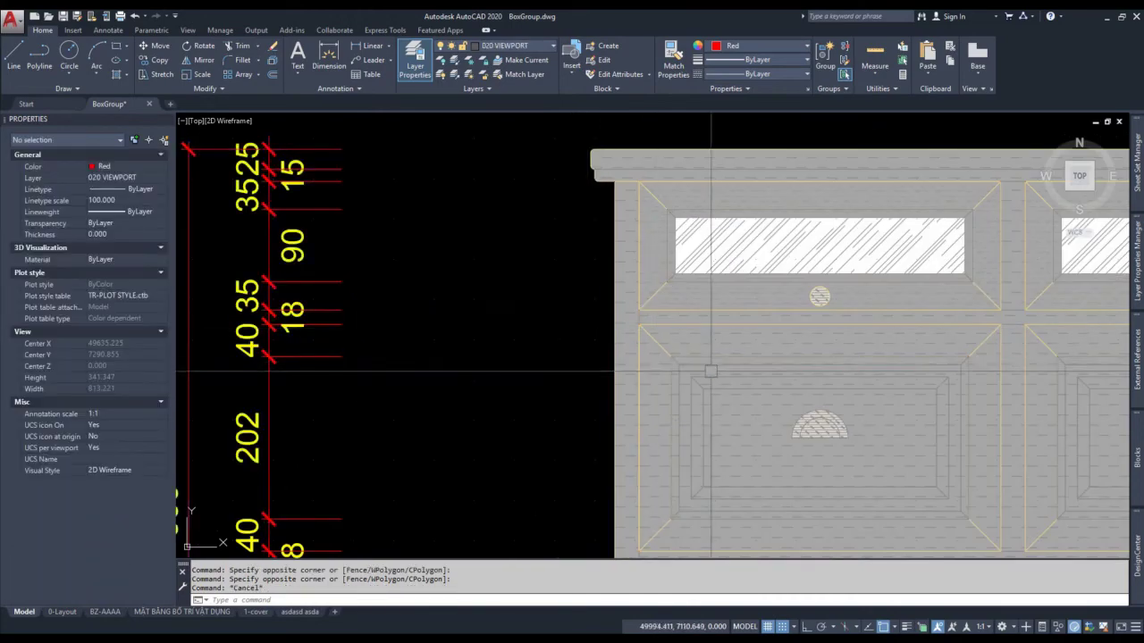
{"action": "left_click", "coordinate": [727, 385]}
{"action": "key", "text": "Escape"}
{"action": "left_click", "coordinate": [722, 415]}
{"action": "key", "text": "Escape"}
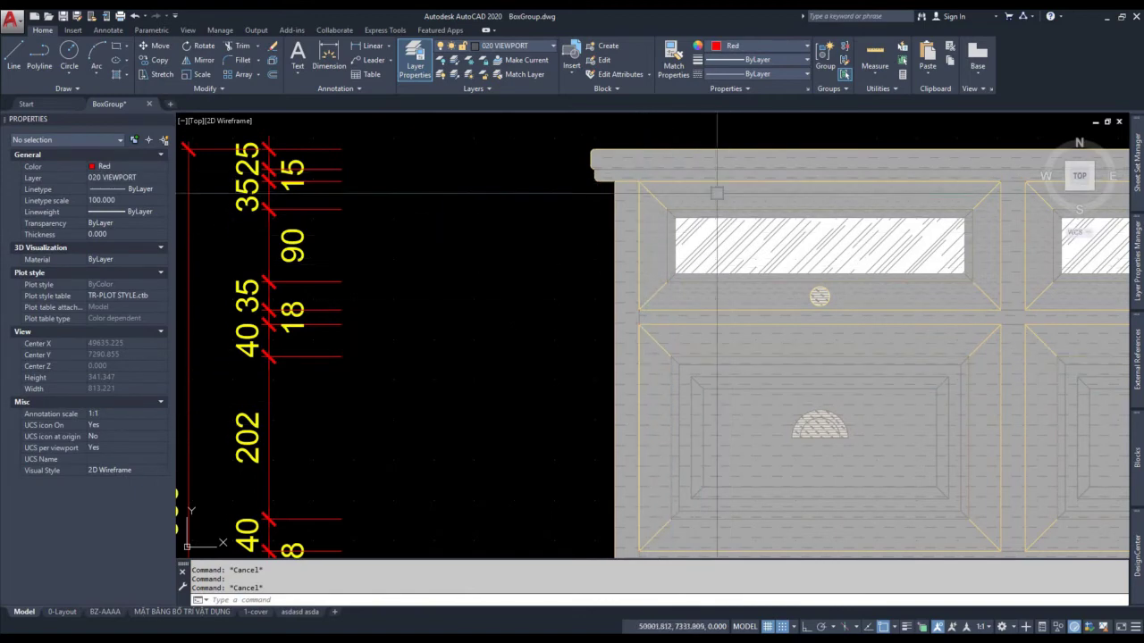
{"action": "scroll", "coordinate": [659, 237], "scroll_direction": "up", "scroll_amount": 2}
{"action": "scroll", "coordinate": [759, 218], "scroll_direction": "down", "scroll_amount": 4}
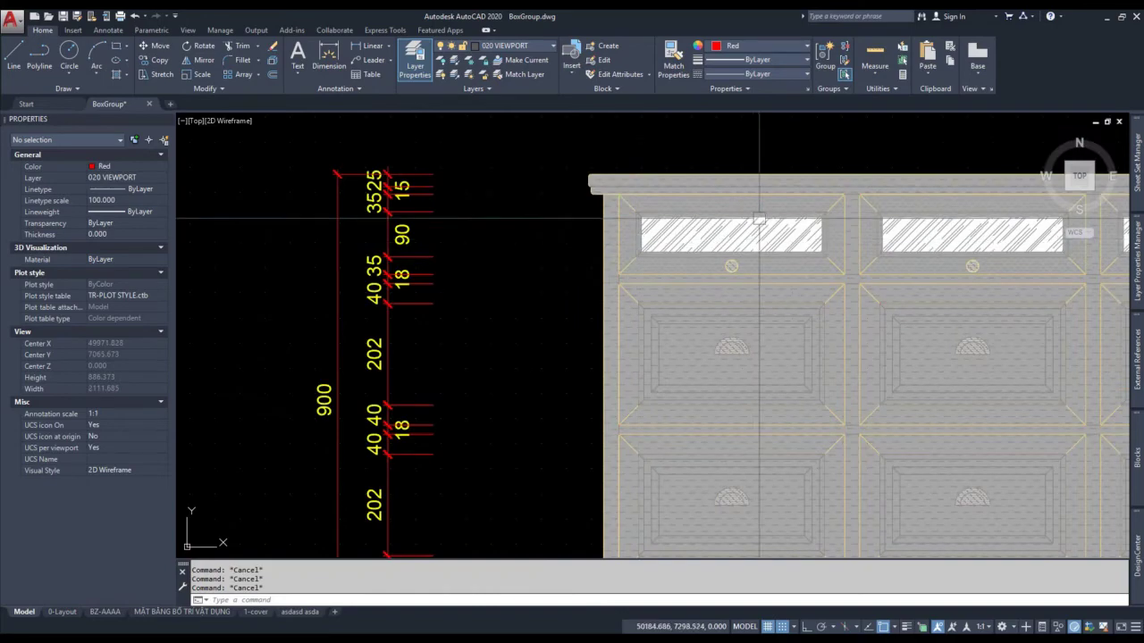
{"action": "scroll", "coordinate": [615, 188], "scroll_direction": "up", "scroll_amount": 3}
{"action": "scroll", "coordinate": [607, 192], "scroll_direction": "down", "scroll_amount": 3}
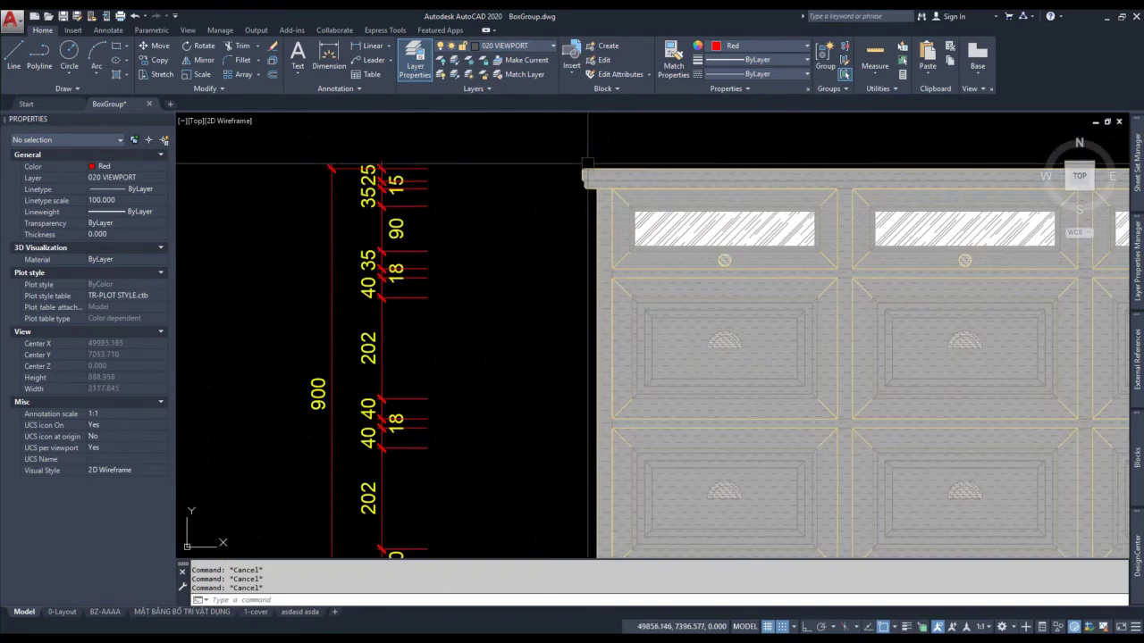
{"action": "scroll", "coordinate": [597, 202], "scroll_direction": "up", "scroll_amount": 3}
{"action": "scroll", "coordinate": [597, 203], "scroll_direction": "down", "scroll_amount": 2}
{"action": "scroll", "coordinate": [596, 232], "scroll_direction": "down", "scroll_amount": 3}
{"action": "scroll", "coordinate": [594, 268], "scroll_direction": "up", "scroll_amount": 4}
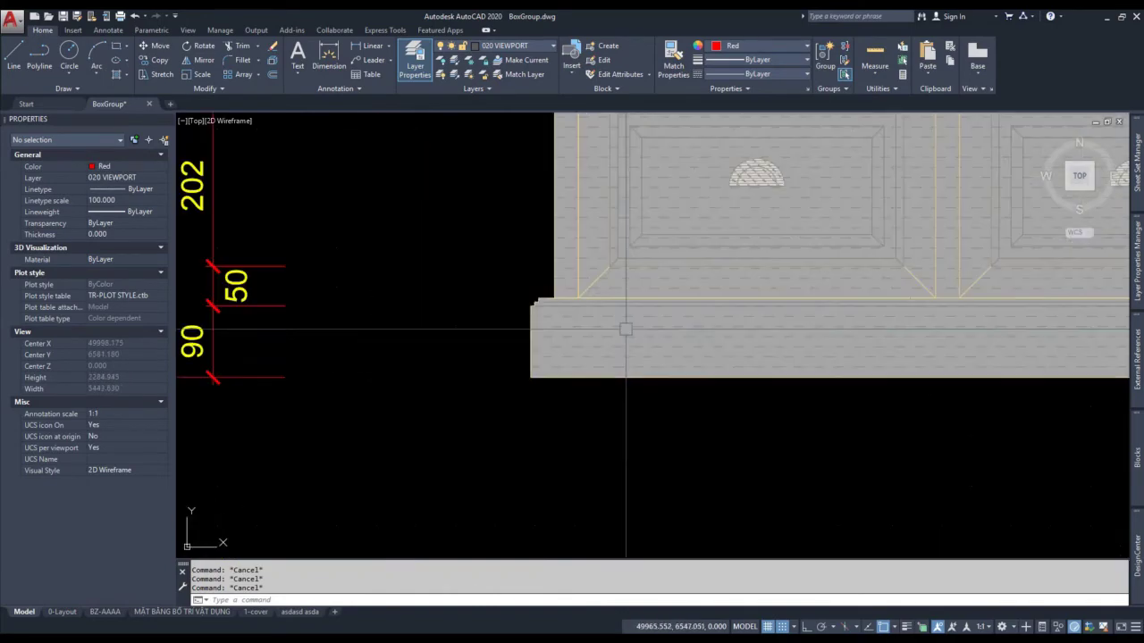
{"action": "scroll", "coordinate": [593, 300], "scroll_direction": "up", "scroll_amount": 1}
{"action": "scroll", "coordinate": [593, 299], "scroll_direction": "up", "scroll_amount": 2}
{"action": "left_click", "coordinate": [597, 380]}
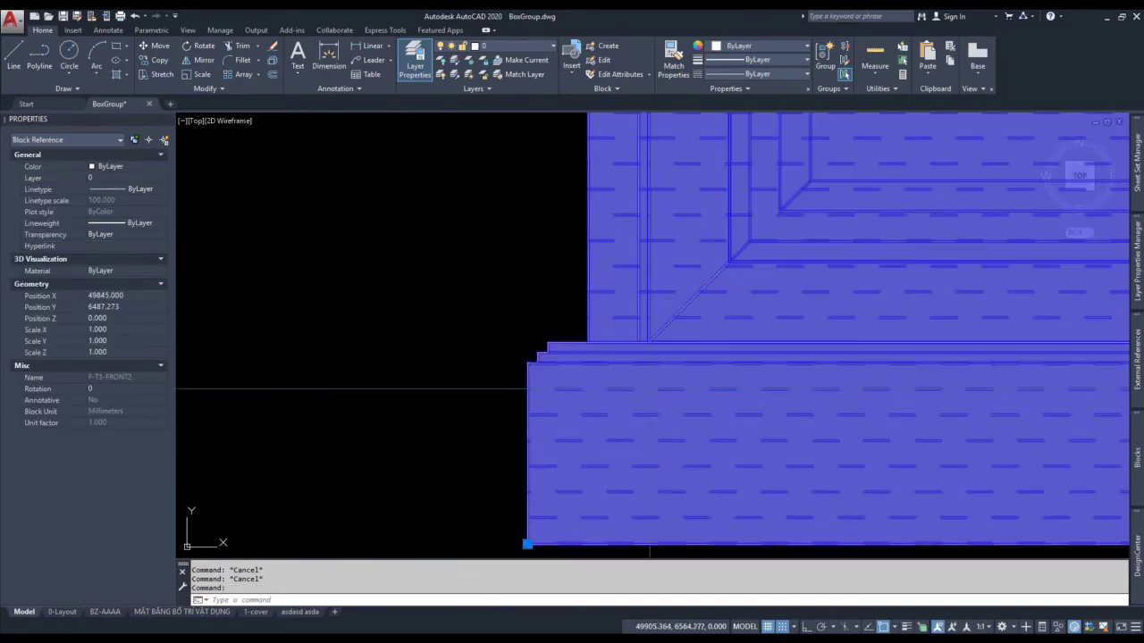
{"action": "scroll", "coordinate": [603, 364], "scroll_direction": "down", "scroll_amount": 3}
{"action": "key", "text": "Escape"}
{"action": "scroll", "coordinate": [572, 357], "scroll_direction": "down", "scroll_amount": 3}
{"action": "scroll", "coordinate": [557, 327], "scroll_direction": "down", "scroll_amount": 2}
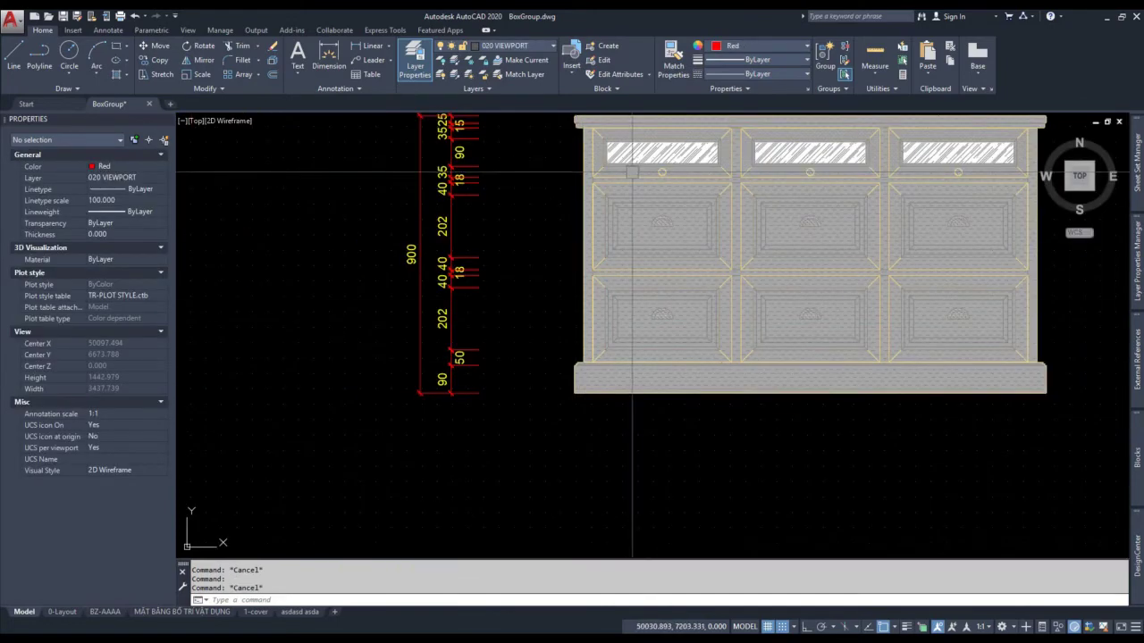
{"action": "scroll", "coordinate": [557, 317], "scroll_direction": "down", "scroll_amount": 2}
{"action": "scroll", "coordinate": [688, 240], "scroll_direction": "up", "scroll_amount": 2}
{"action": "scroll", "coordinate": [626, 295], "scroll_direction": "up", "scroll_amount": 2}
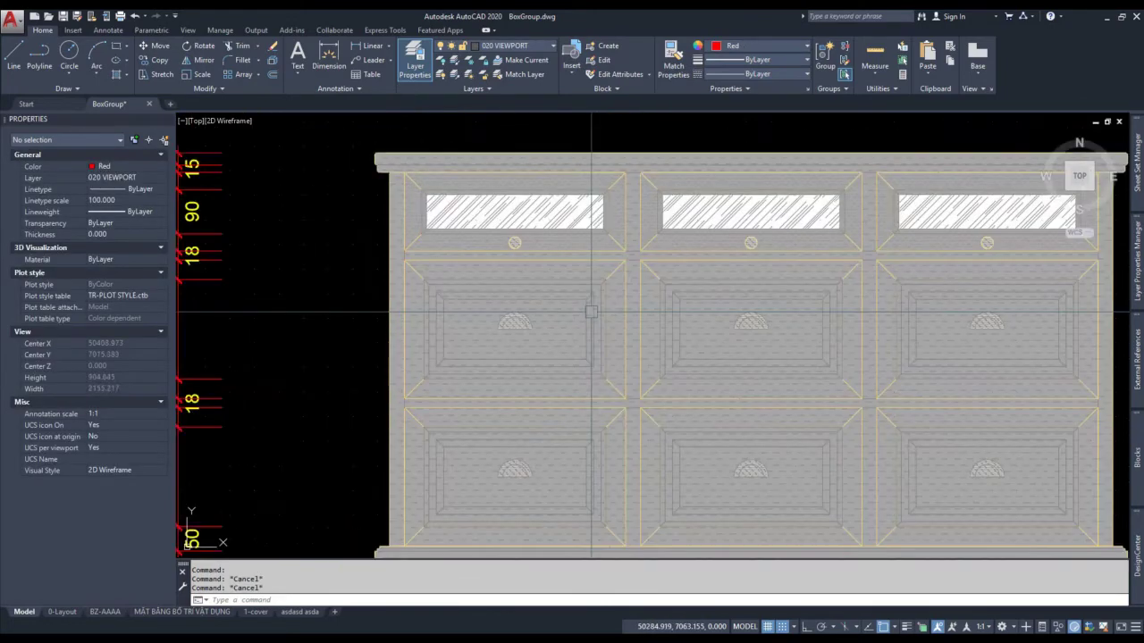
{"action": "scroll", "coordinate": [608, 304], "scroll_direction": "down", "scroll_amount": 3}
{"action": "scroll", "coordinate": [686, 280], "scroll_direction": "up", "scroll_amount": 1}
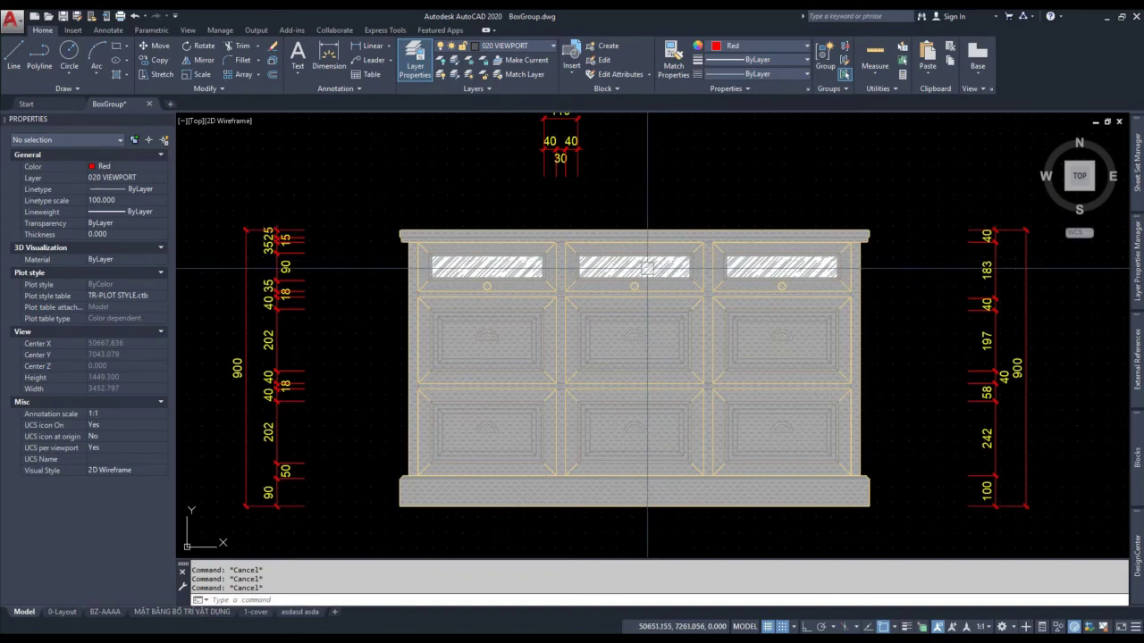
{"action": "scroll", "coordinate": [641, 291], "scroll_direction": "down", "scroll_amount": 2}
{"action": "scroll", "coordinate": [635, 244], "scroll_direction": "up", "scroll_amount": 2}
{"action": "scroll", "coordinate": [635, 244], "scroll_direction": "down", "scroll_amount": 2}
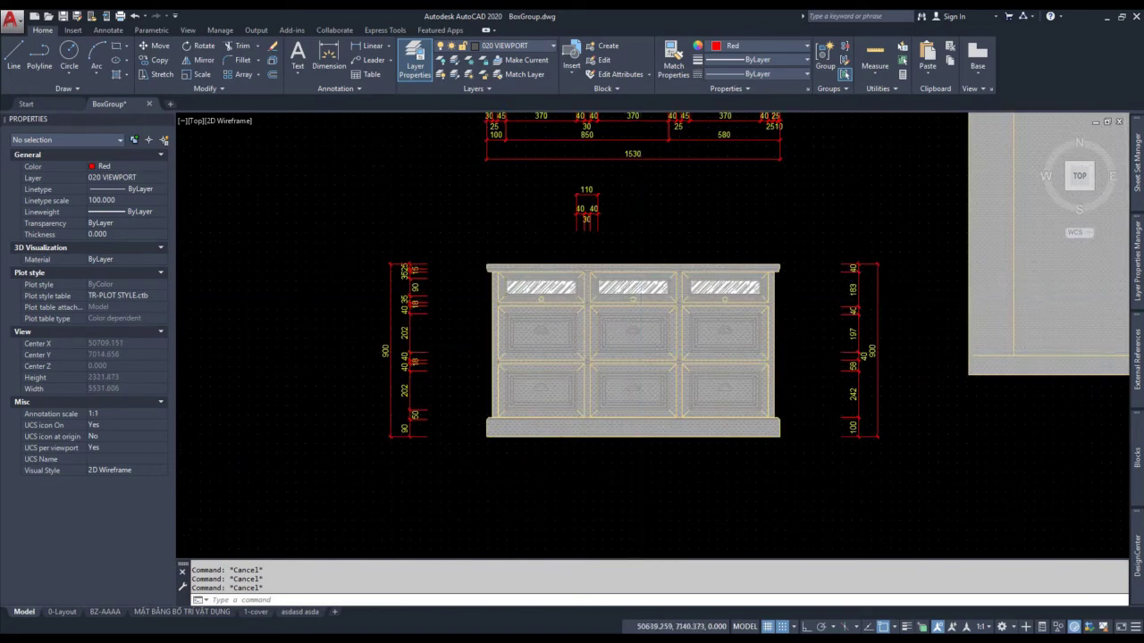
{"action": "scroll", "coordinate": [638, 311], "scroll_direction": "up", "scroll_amount": 2}
{"action": "scroll", "coordinate": [749, 313], "scroll_direction": "down", "scroll_amount": 2}
{"action": "middle_click_drag", "start_coordinate": [722, 242], "coordinate": [685, 327]}
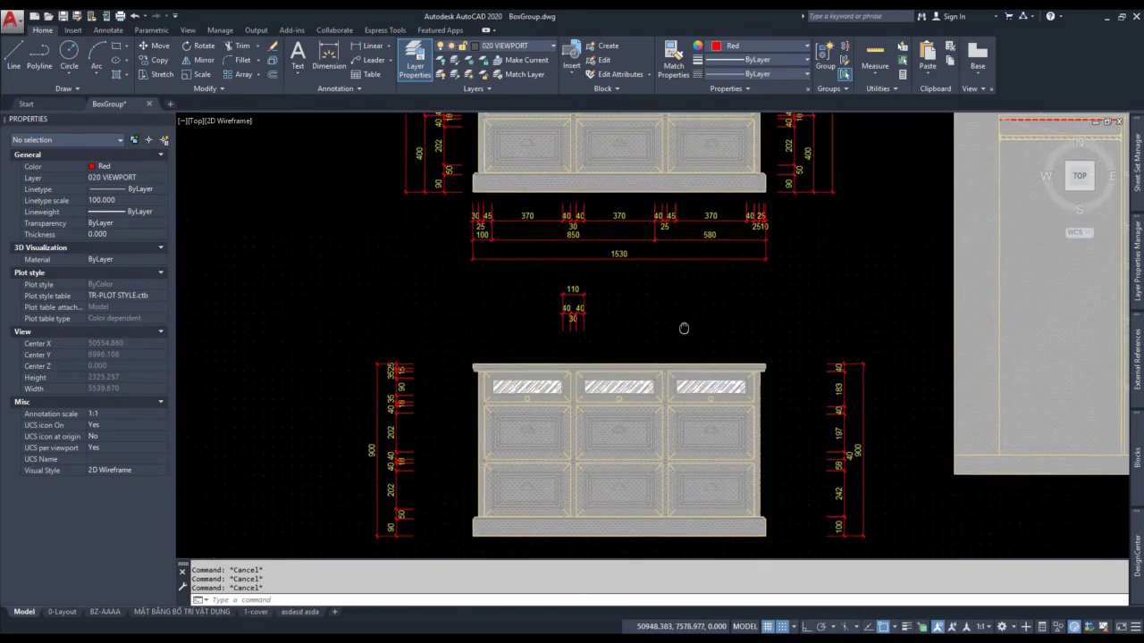
{"action": "scroll", "coordinate": [685, 327], "scroll_direction": "up", "scroll_amount": 3}
{"action": "middle_click_drag", "start_coordinate": [688, 270], "coordinate": [688, 418]}
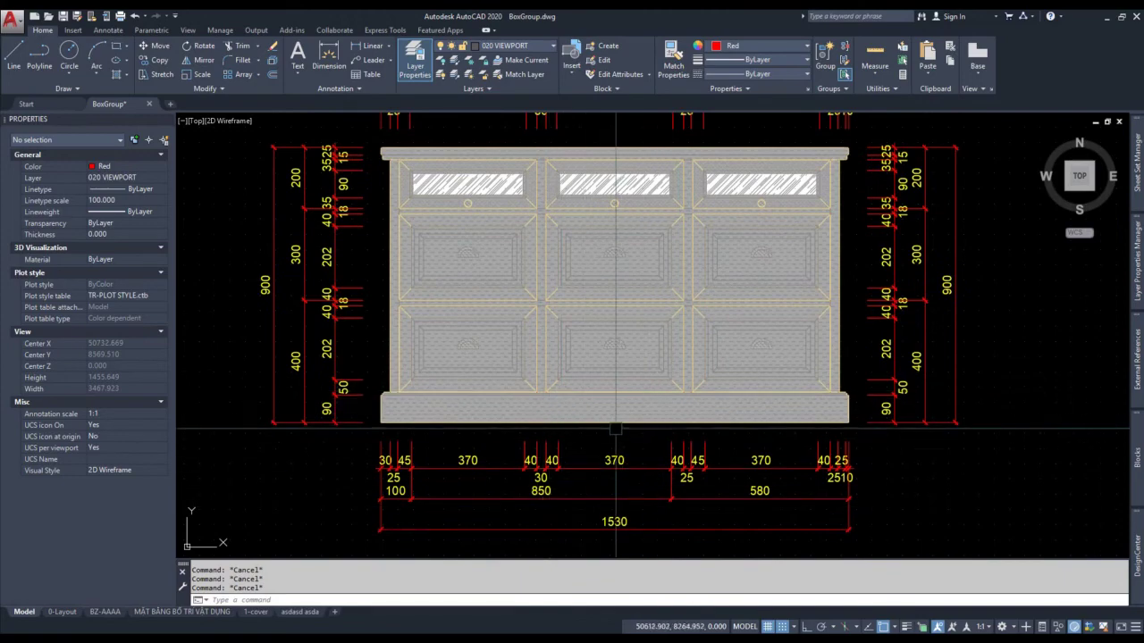
{"action": "middle_click_drag", "start_coordinate": [679, 397], "coordinate": [679, 307]}
{"action": "scroll", "coordinate": [688, 286], "scroll_direction": "down", "scroll_amount": 4}
{"action": "middle_click_drag", "start_coordinate": [686, 477], "coordinate": [690, 435]}
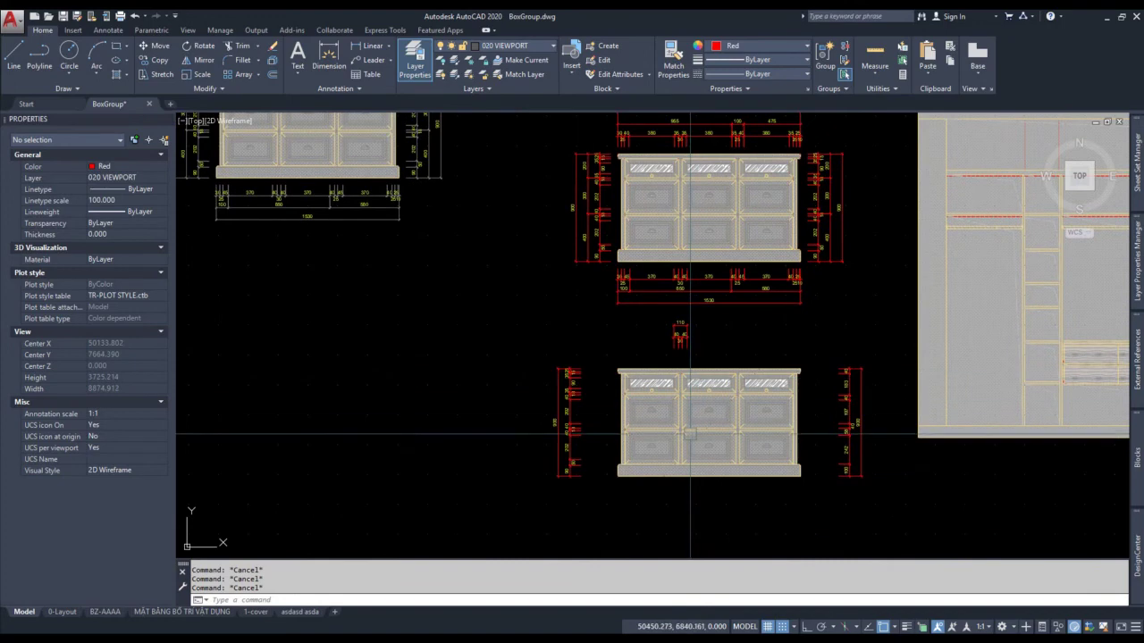
{"action": "scroll", "coordinate": [689, 434], "scroll_direction": "up", "scroll_amount": 4}
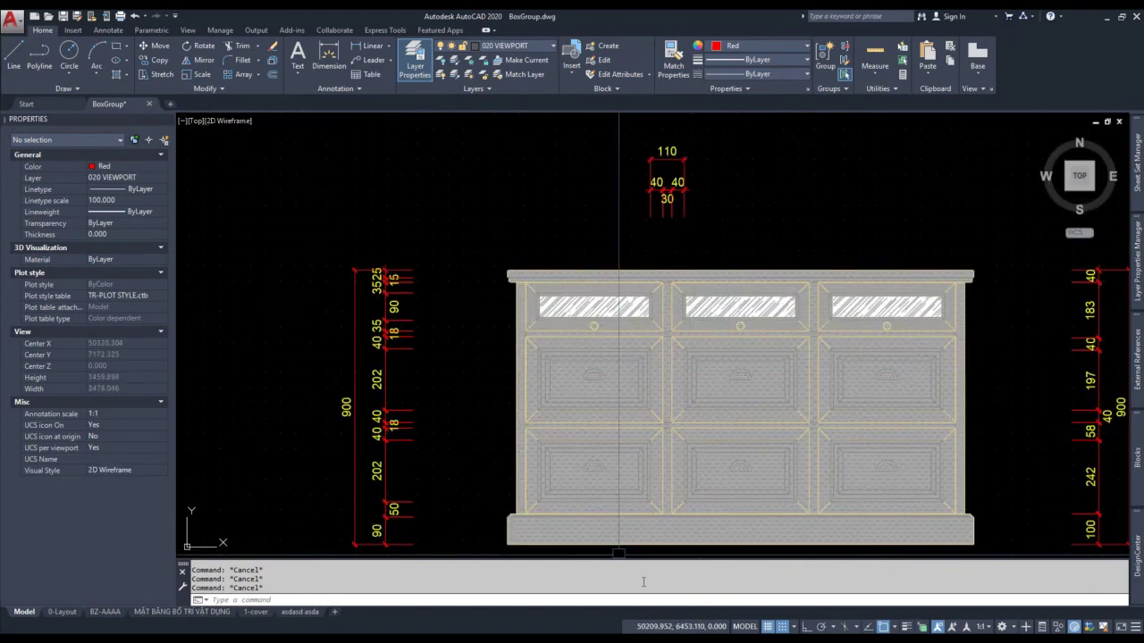
{"action": "mouse_move", "coordinate": [840, 461]}
{"action": "middle_mouse_down"}
{"action": "mouse_move", "coordinate": [828, 431]}
{"action": "mouse_move", "coordinate": [762, 381]}
{"action": "mouse_move", "coordinate": [771, 319]}
{"action": "mouse_move", "coordinate": [745, 376]}
{"action": "mouse_move", "coordinate": [771, 406]}
{"action": "middle_mouse_up"}
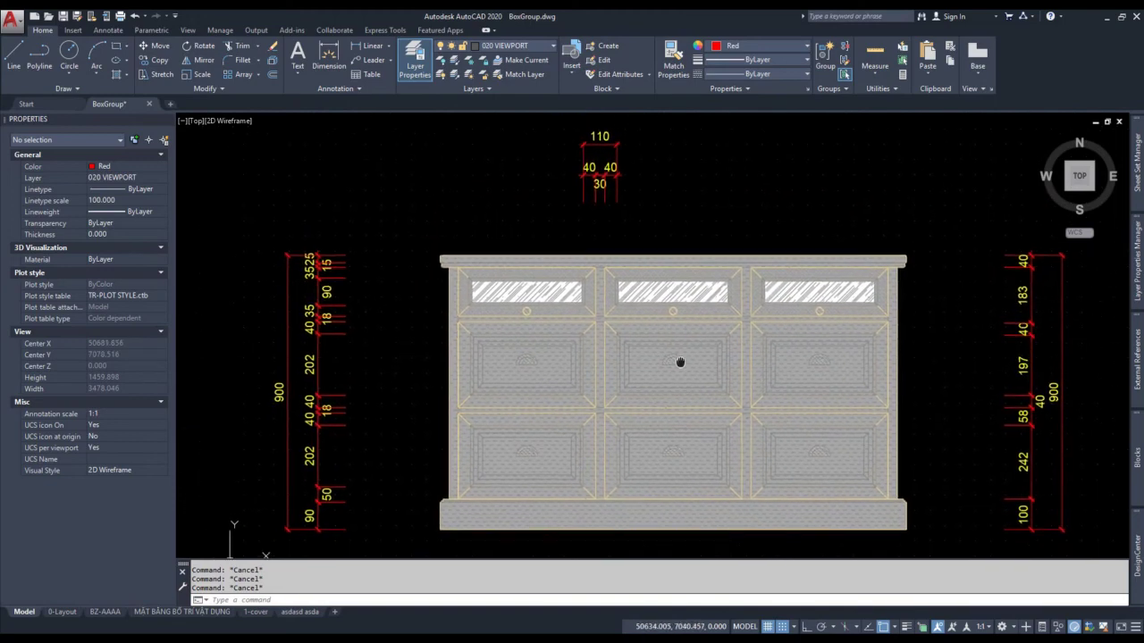